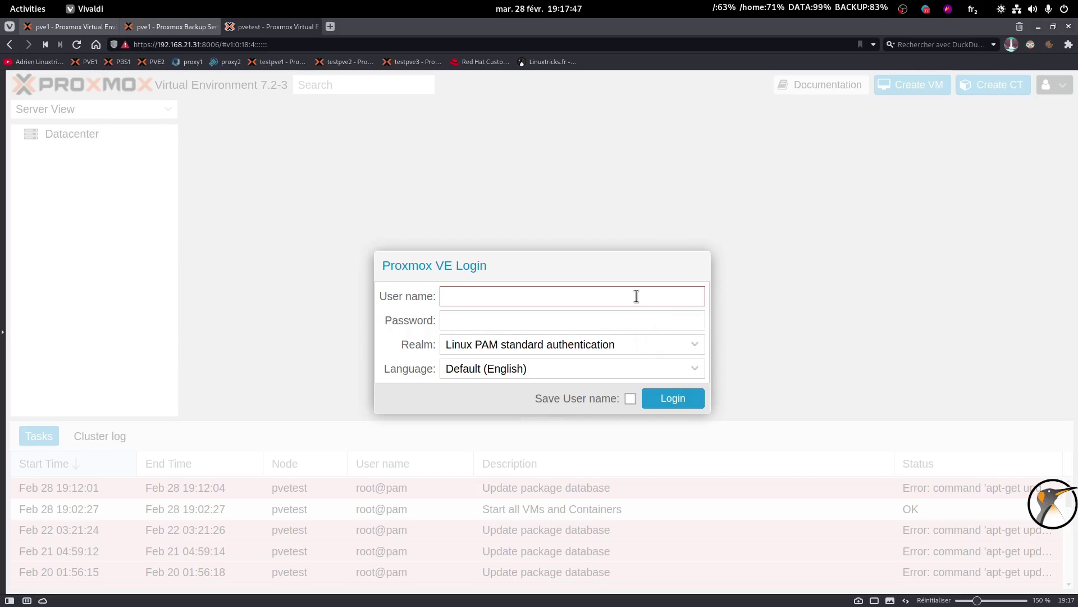
Step: Log in to Proxmox VE as root with the account password and dismiss the subscription notice
text(root)
key(Tab)
text(•••••••)
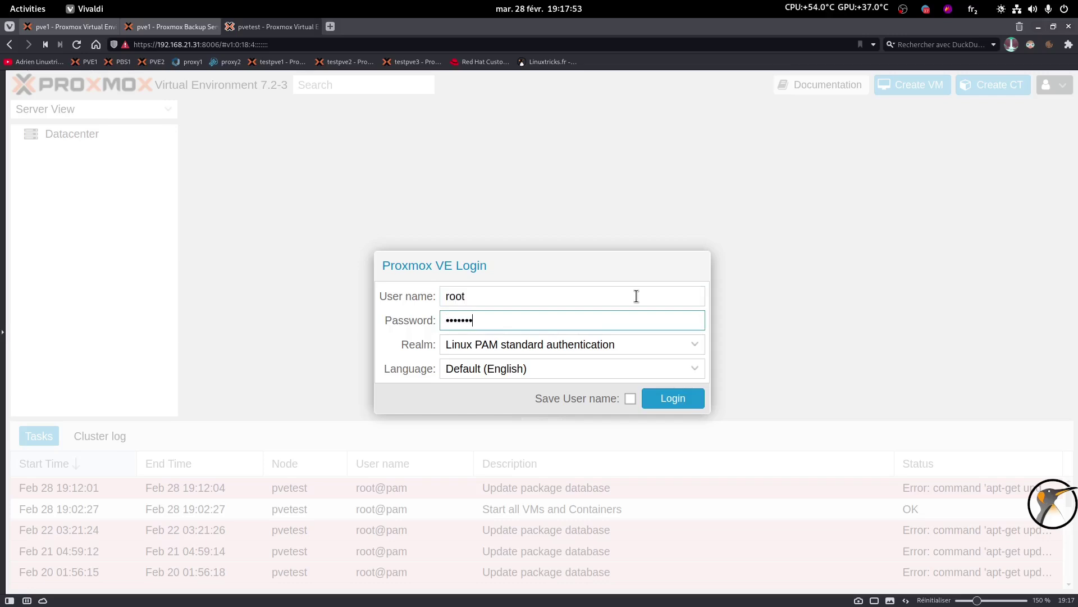
key(Return)
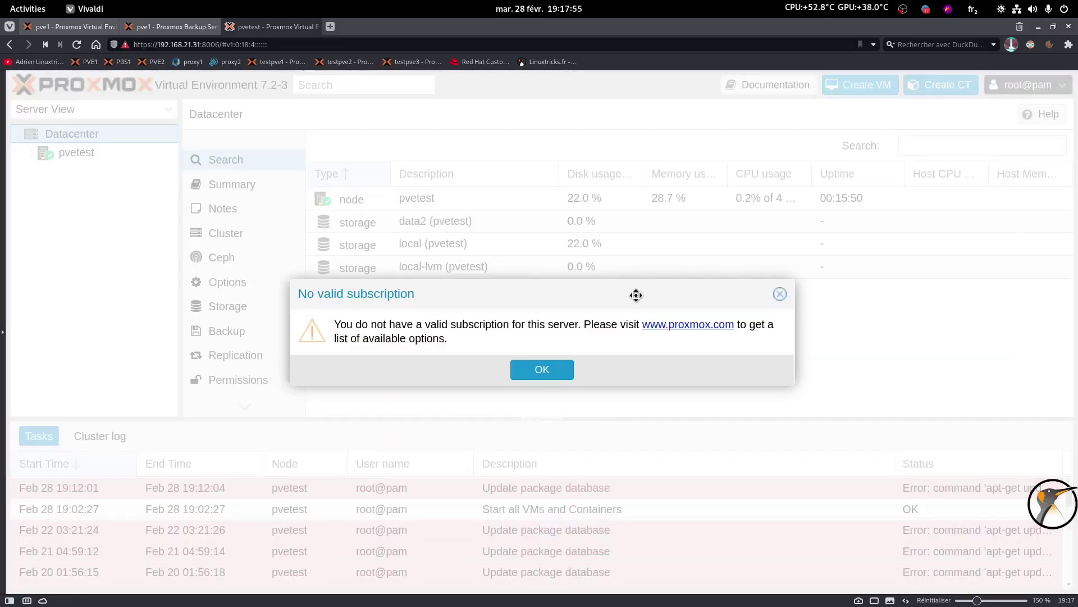
click(545, 372)
Step: Check the Proxmox Virtual Environment version number
drag(261, 84, 282, 83)
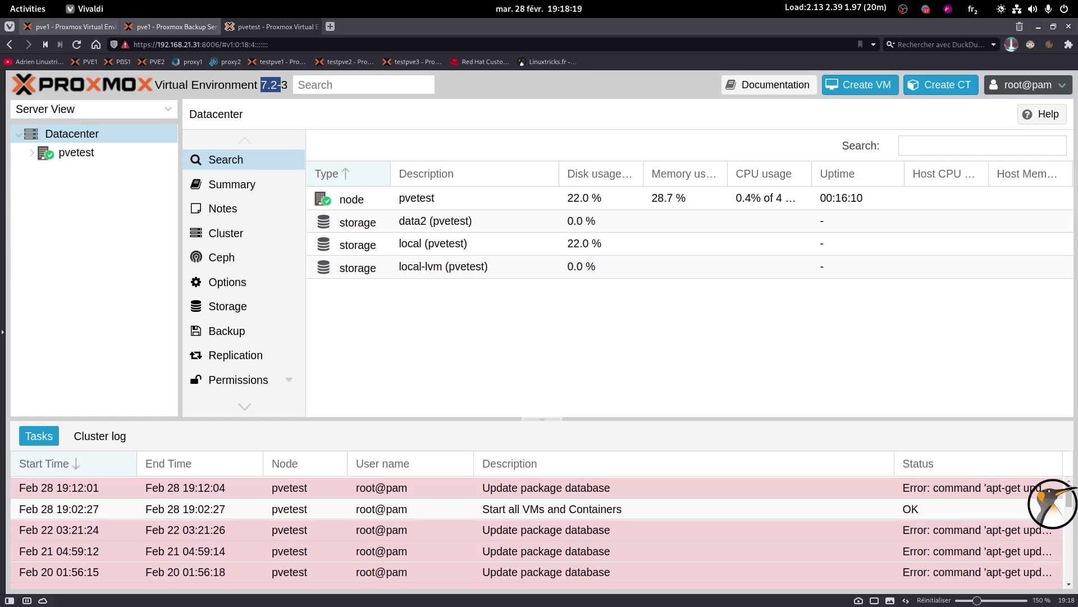
click(591, 90)
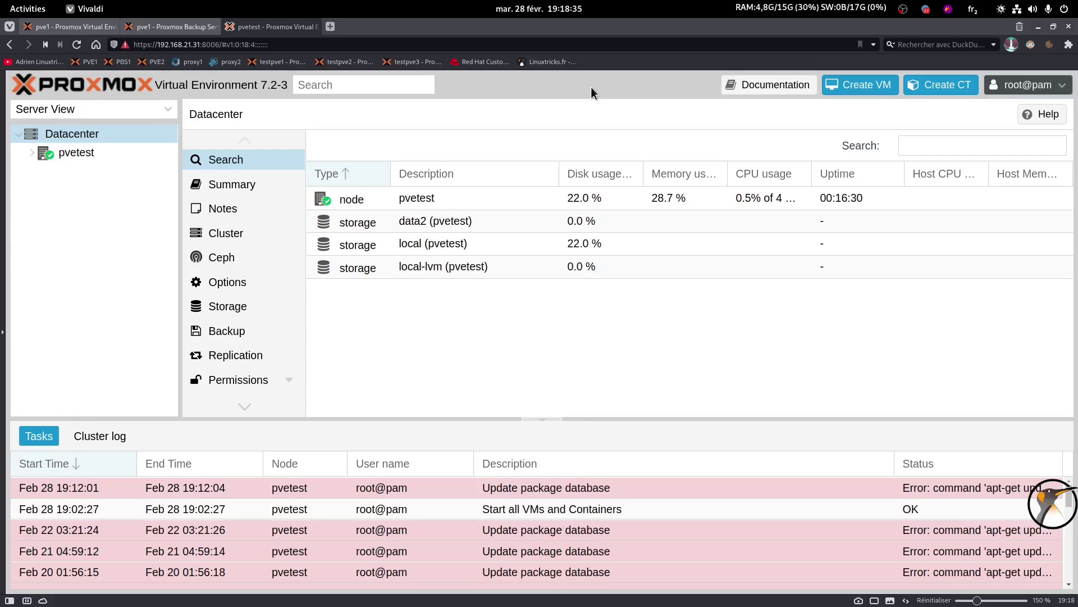
Step: Expand the pvetest node and open its list of available package updates
click(32, 153)
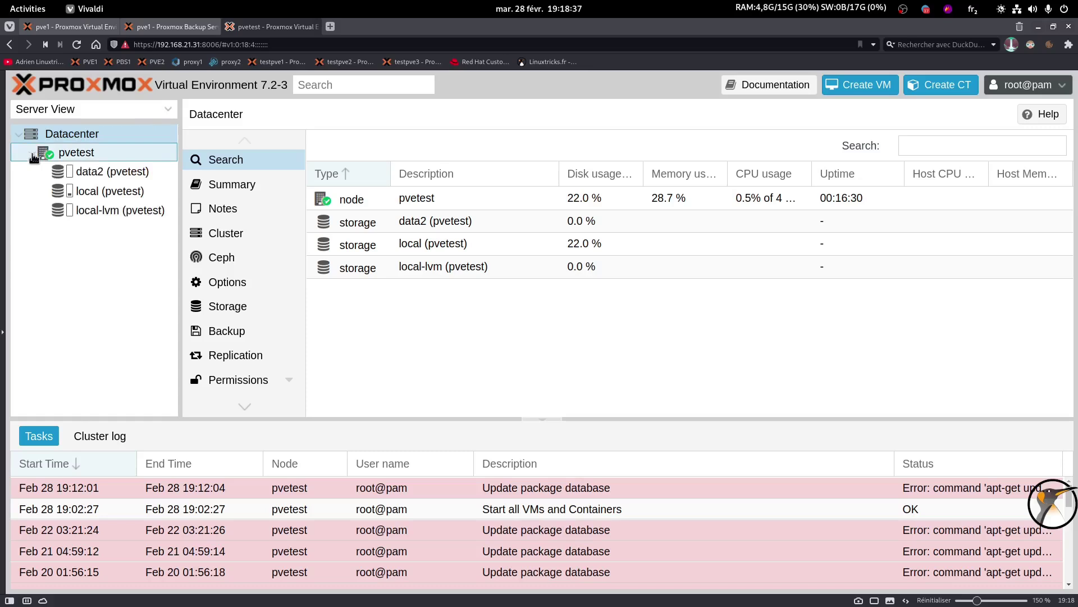
click(89, 154)
scroll(245, 300, down, 2)
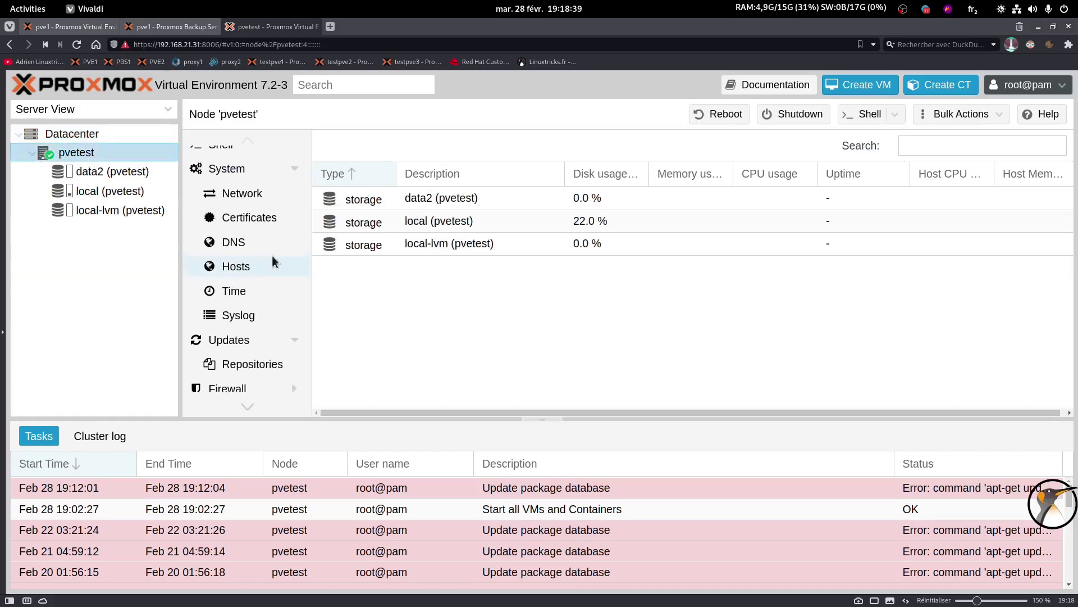
scroll(244, 305, down, 1)
click(244, 305)
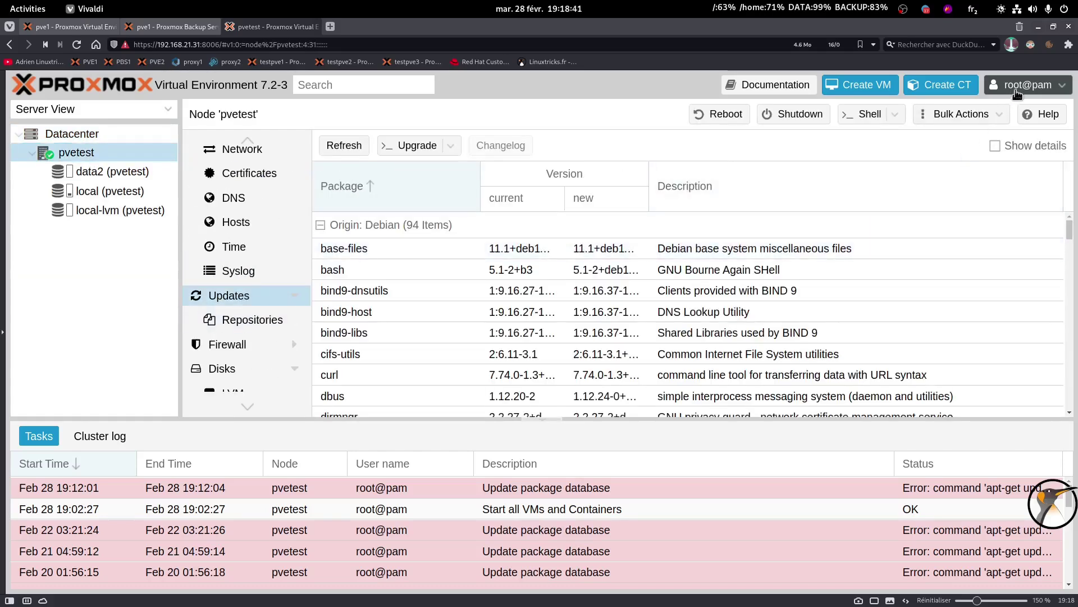
Step: Set the web interface language to French
click(1018, 86)
click(1027, 167)
click(584, 329)
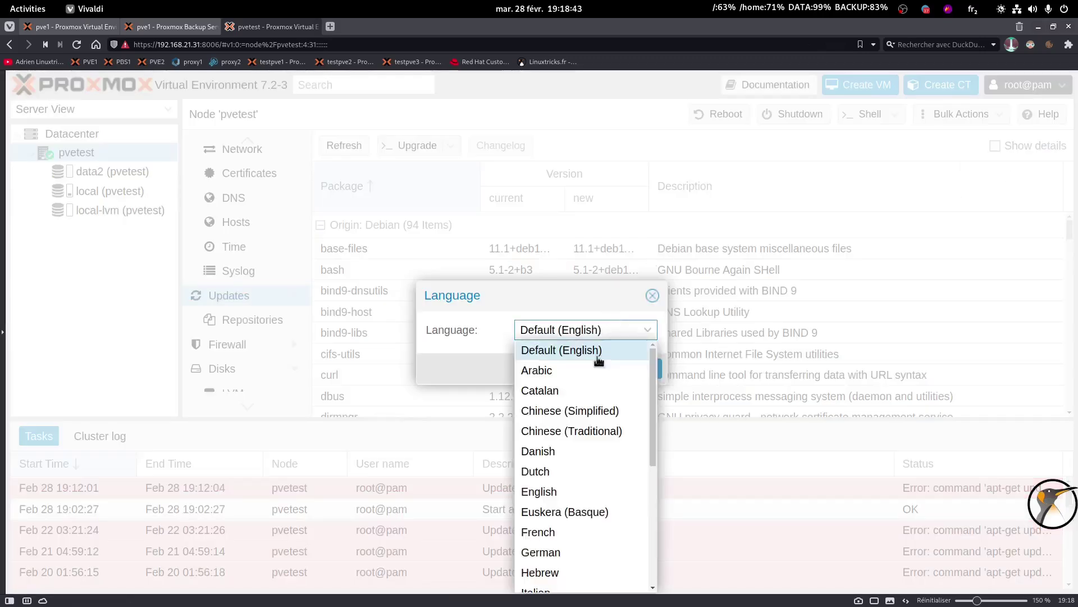
click(538, 532)
click(629, 369)
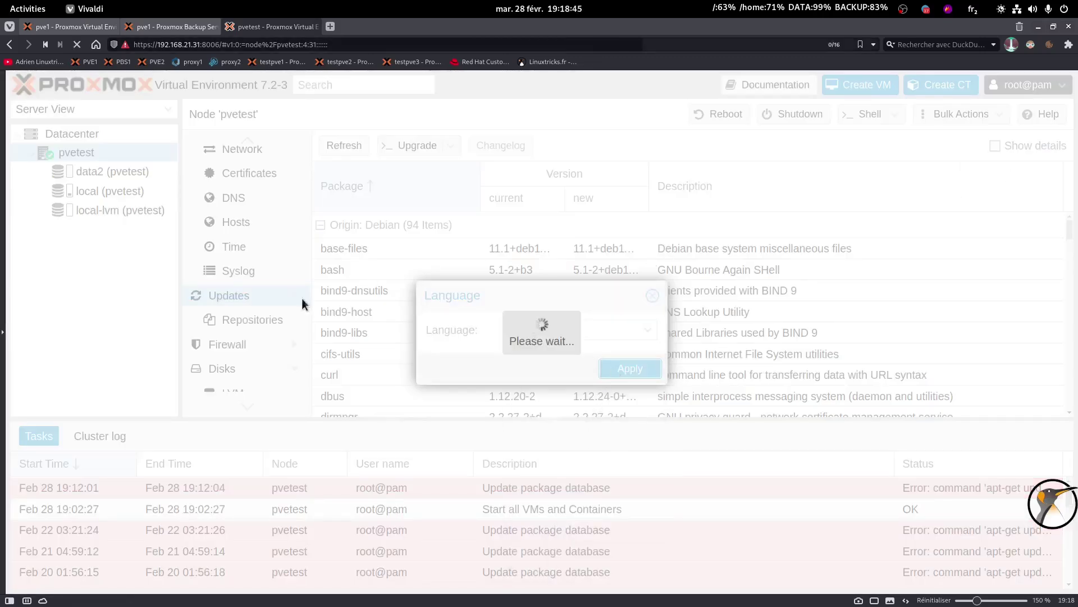
Step: Collapse the Debian origin group in the pvetest update list
scroll(248, 281, down, 3)
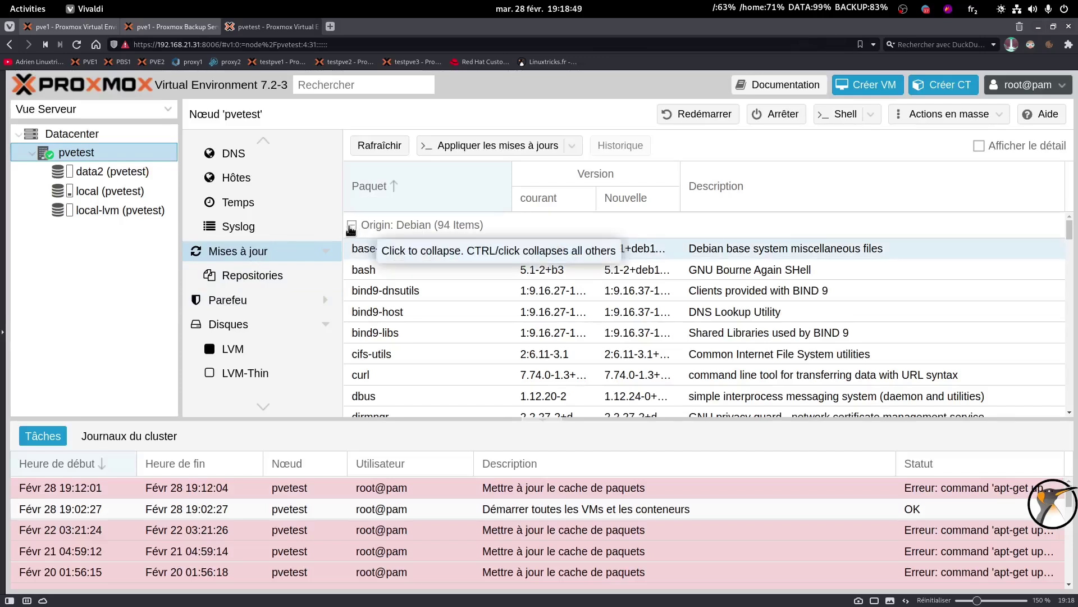
click(400, 233)
click(400, 229)
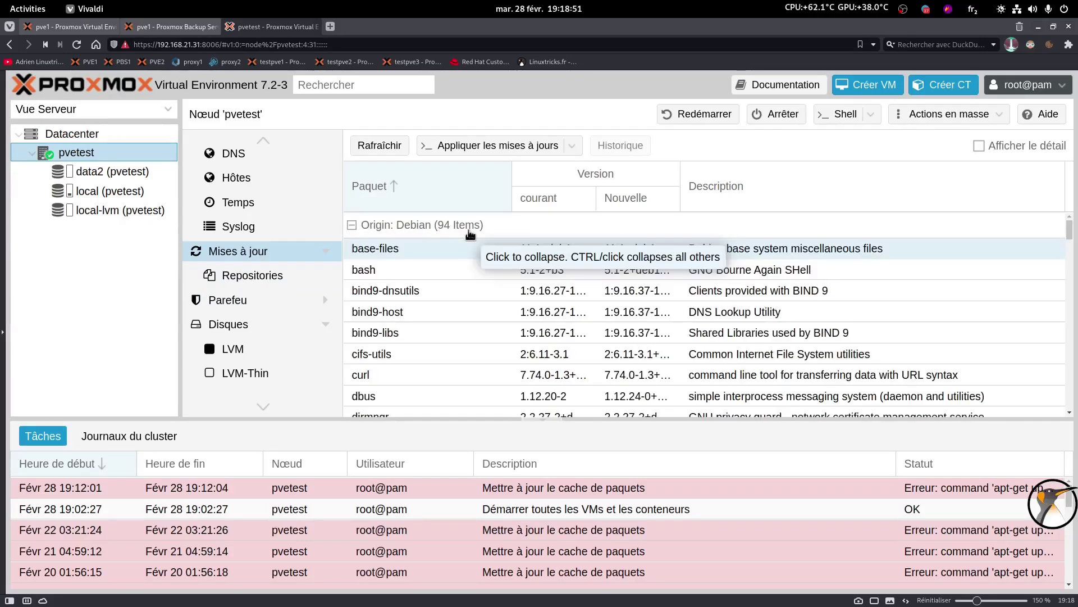
click(403, 228)
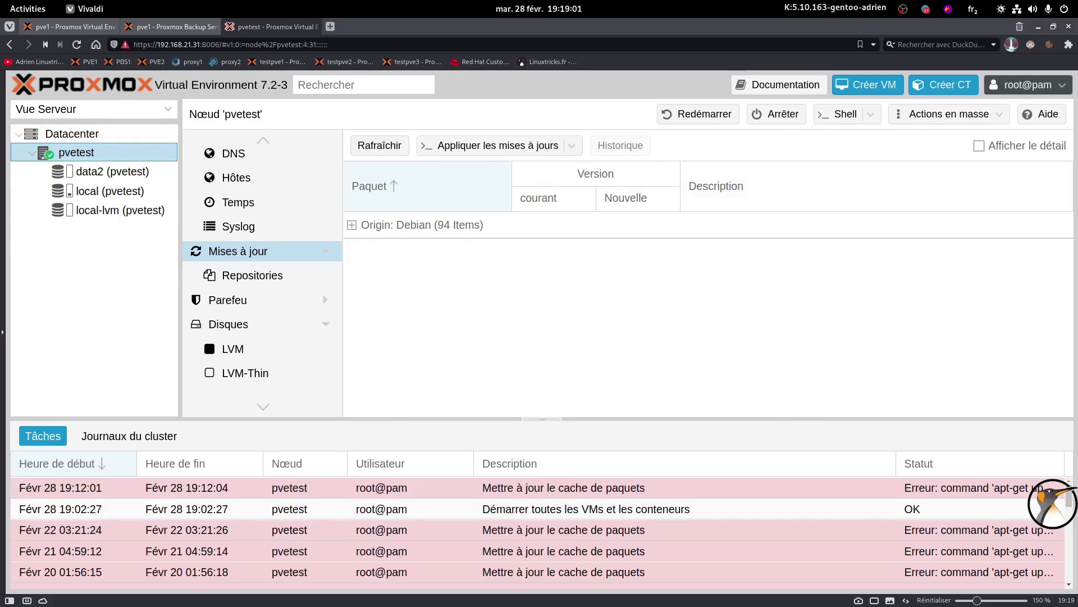
Step: Refresh the package database past the subscription notice, and review the Debian and enterprise repository lines in the task output before closing it
click(375, 150)
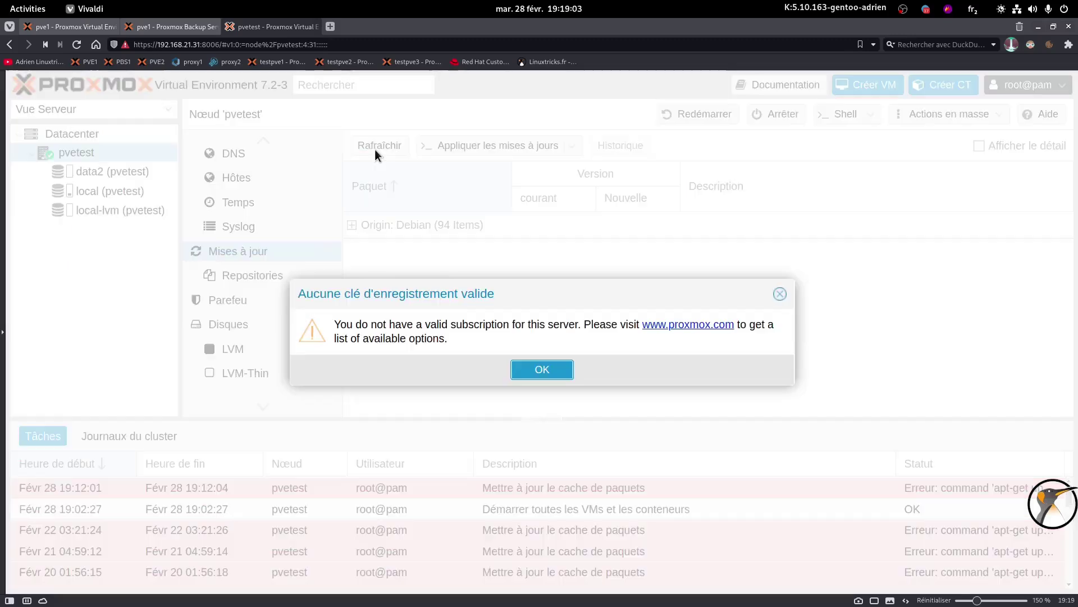
click(538, 369)
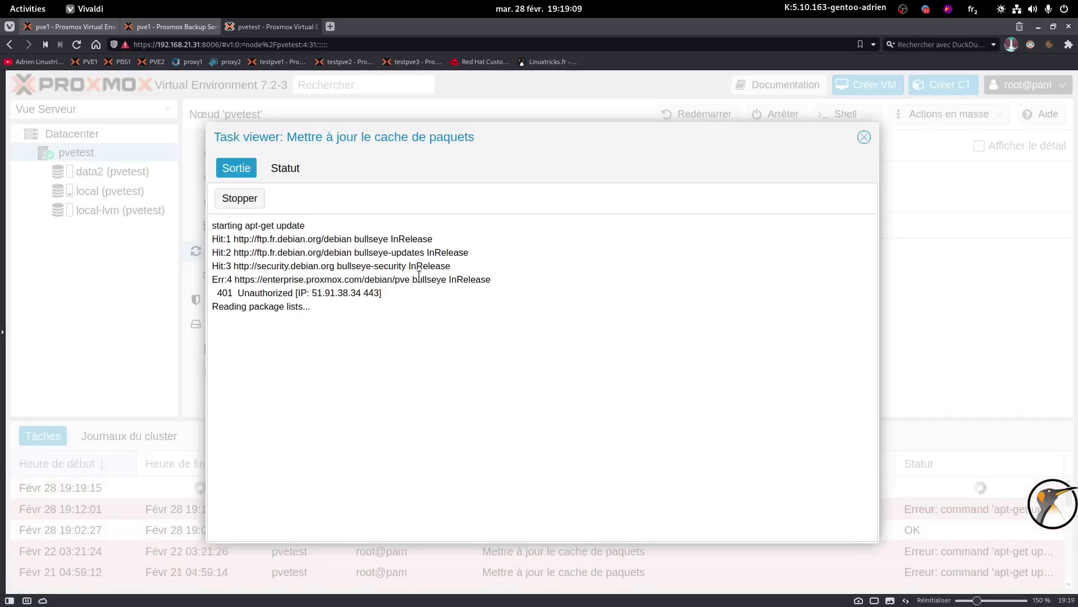
drag(450, 267, 210, 237)
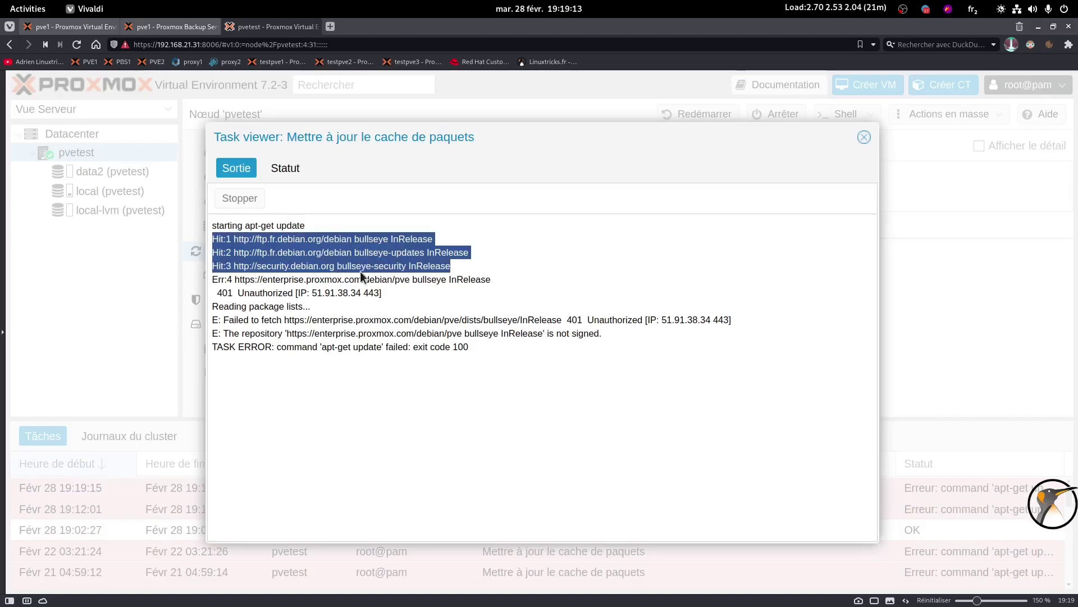
drag(232, 279, 494, 280)
click(866, 141)
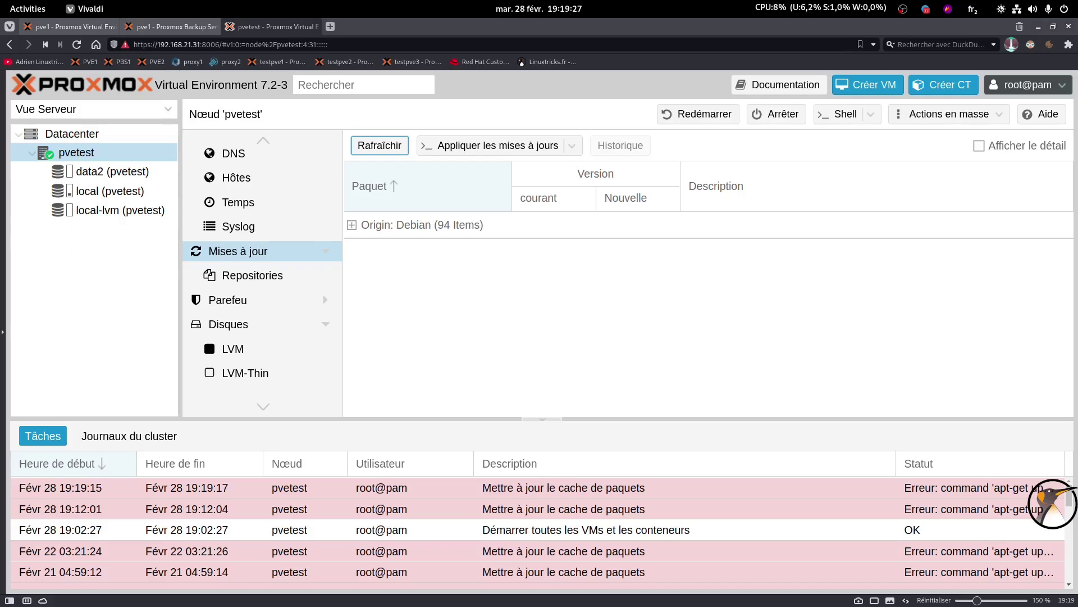
Step: Open the pvetest node's repository settings and enlarge the area showing the APT repositories
click(248, 279)
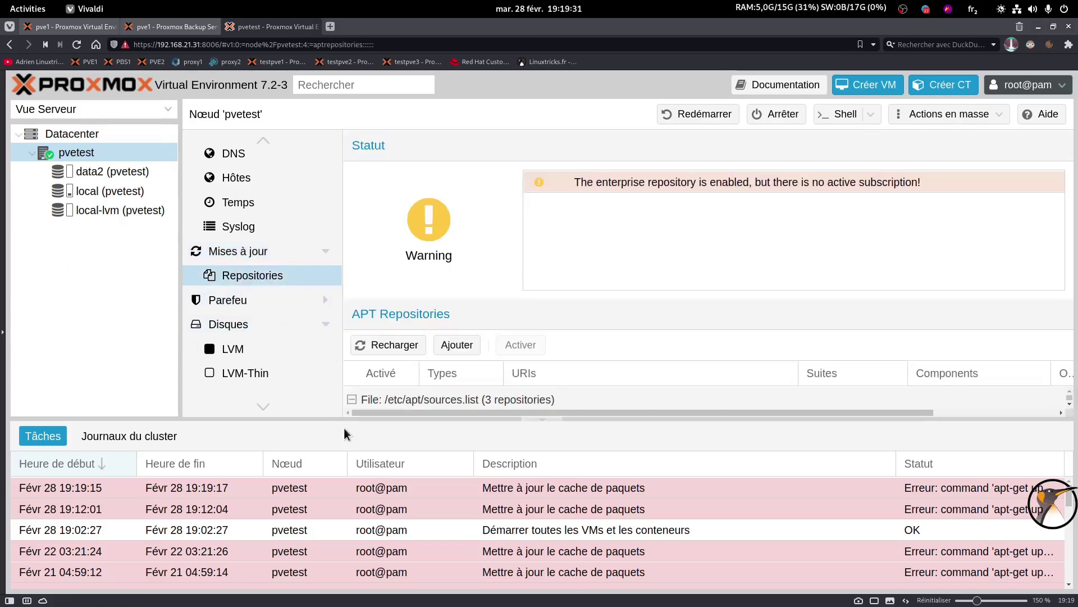
drag(336, 420, 329, 551)
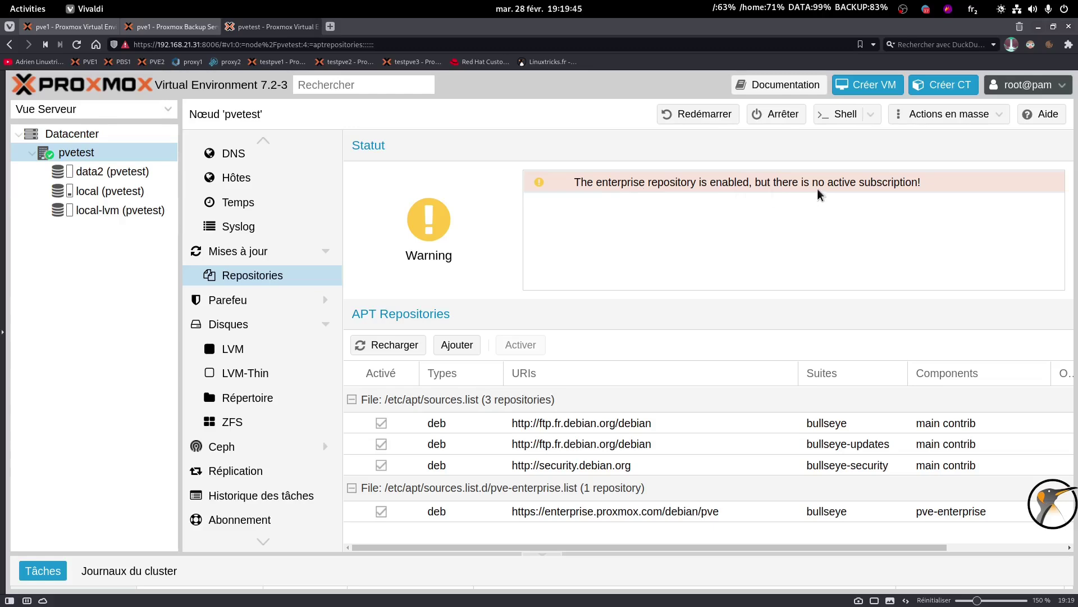
Step: Add the No-Subscription repository to the node's APT repositories, reading its description and dismissing the subscription notice
click(458, 346)
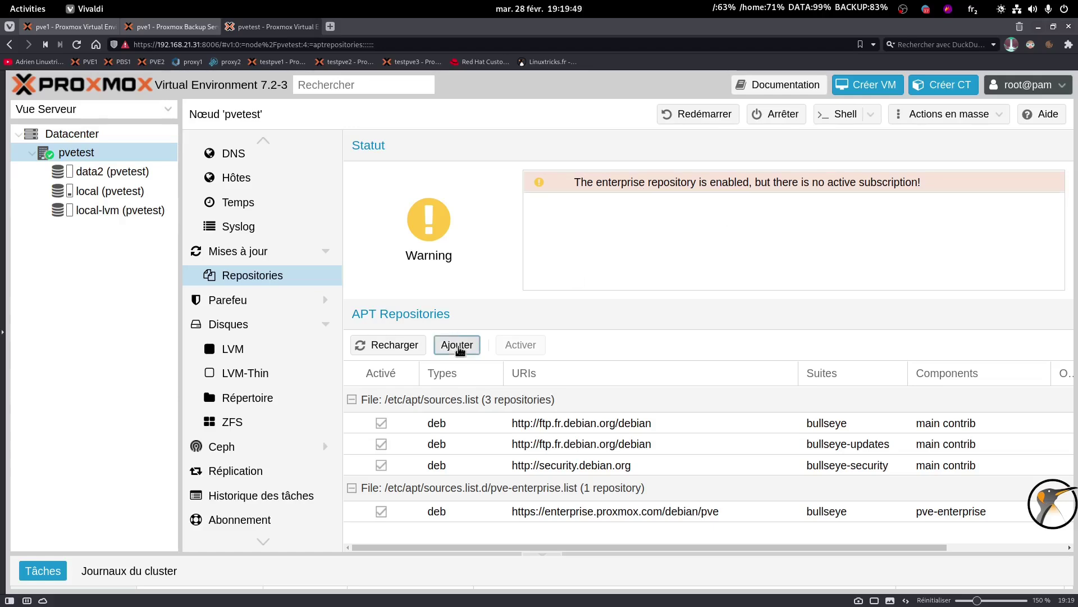
click(540, 369)
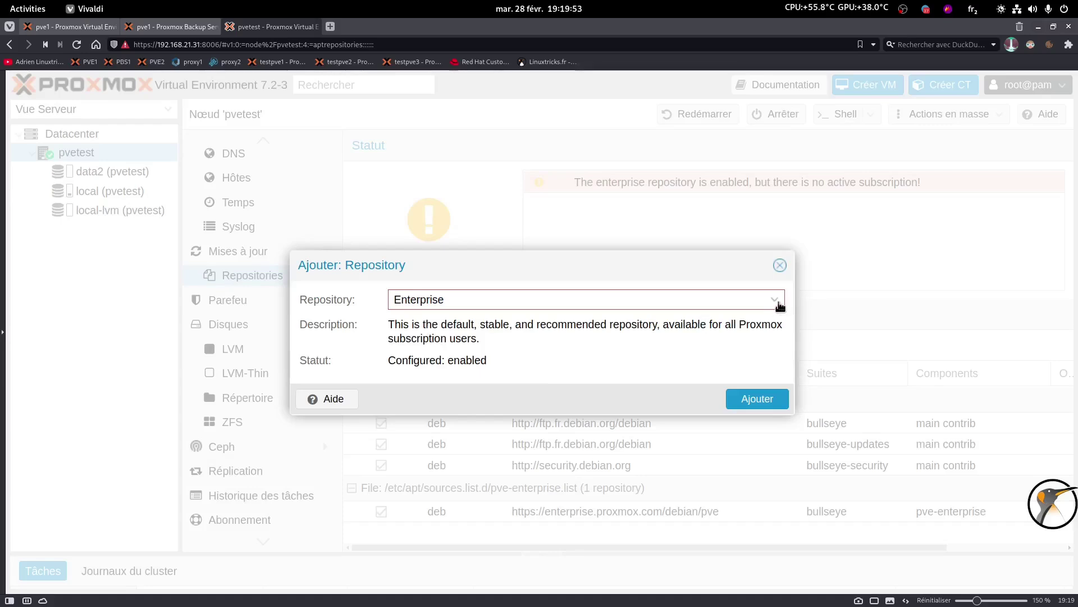
click(778, 303)
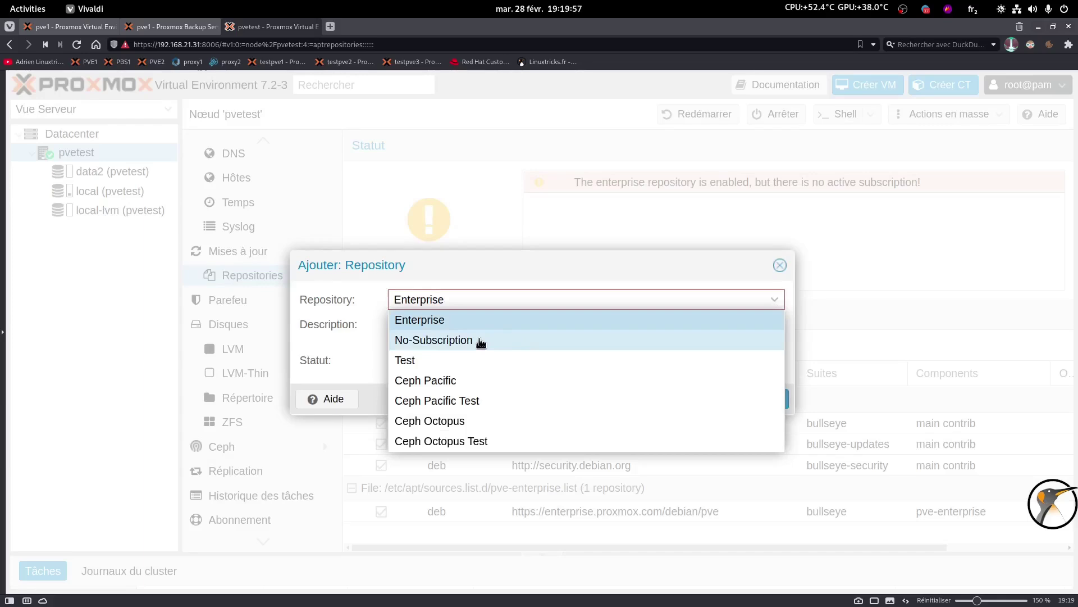
click(481, 340)
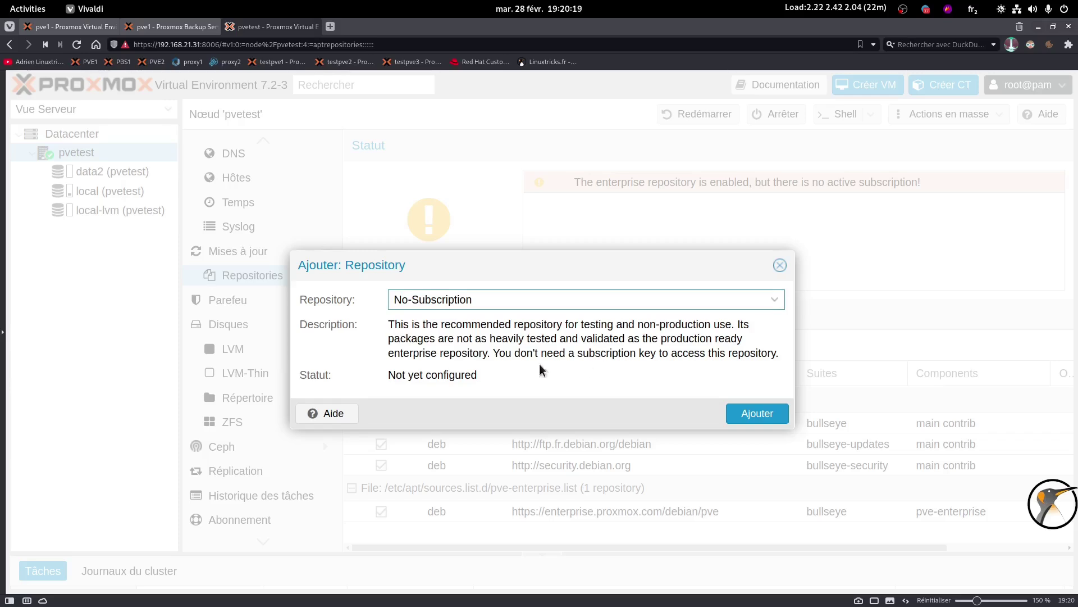
drag(491, 352, 776, 351)
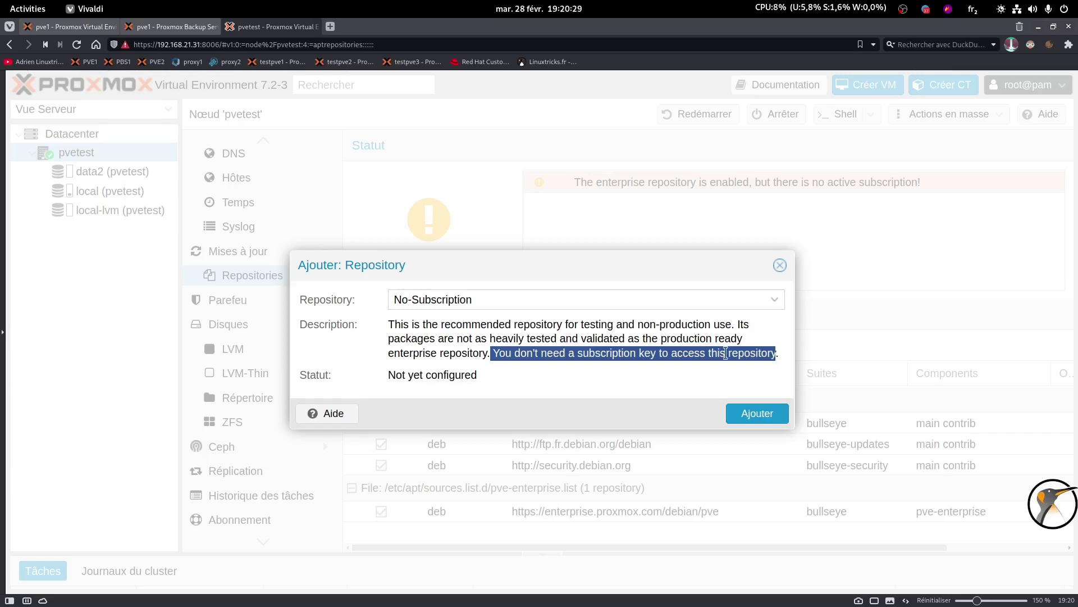
click(766, 300)
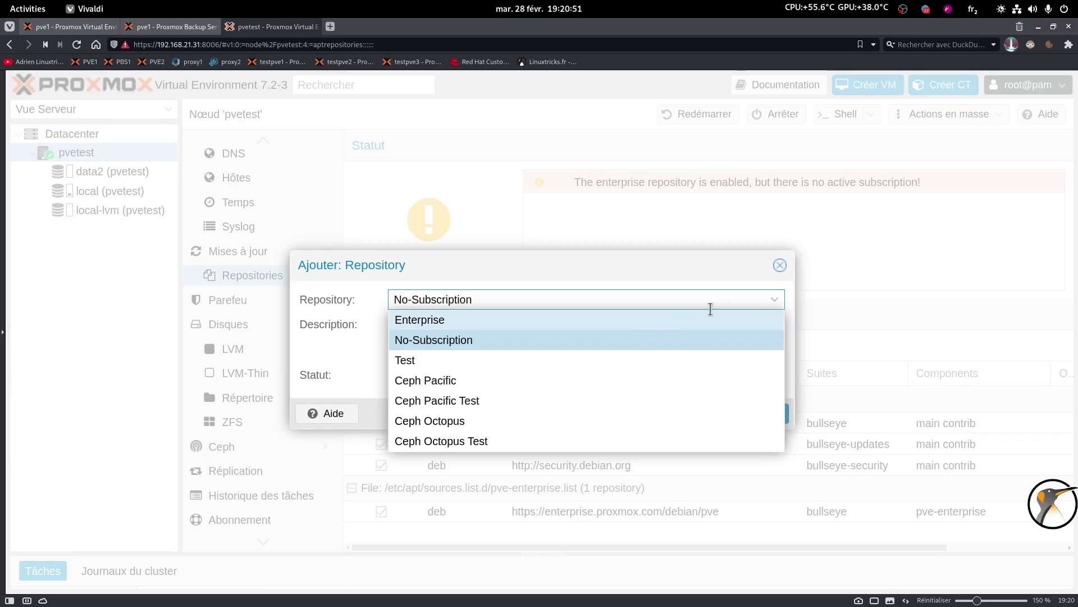
click(779, 306)
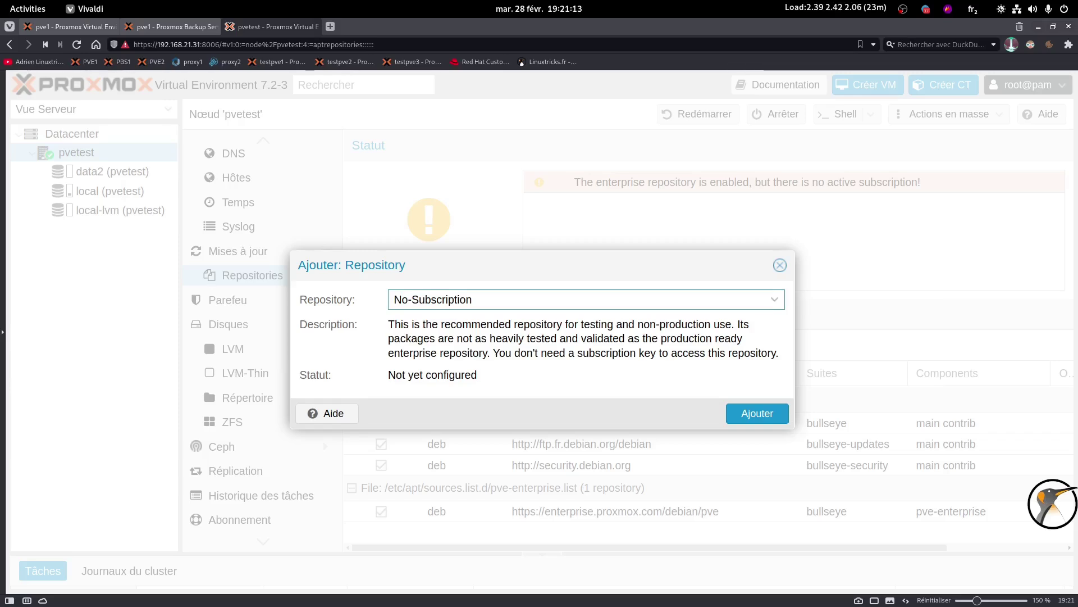
click(771, 301)
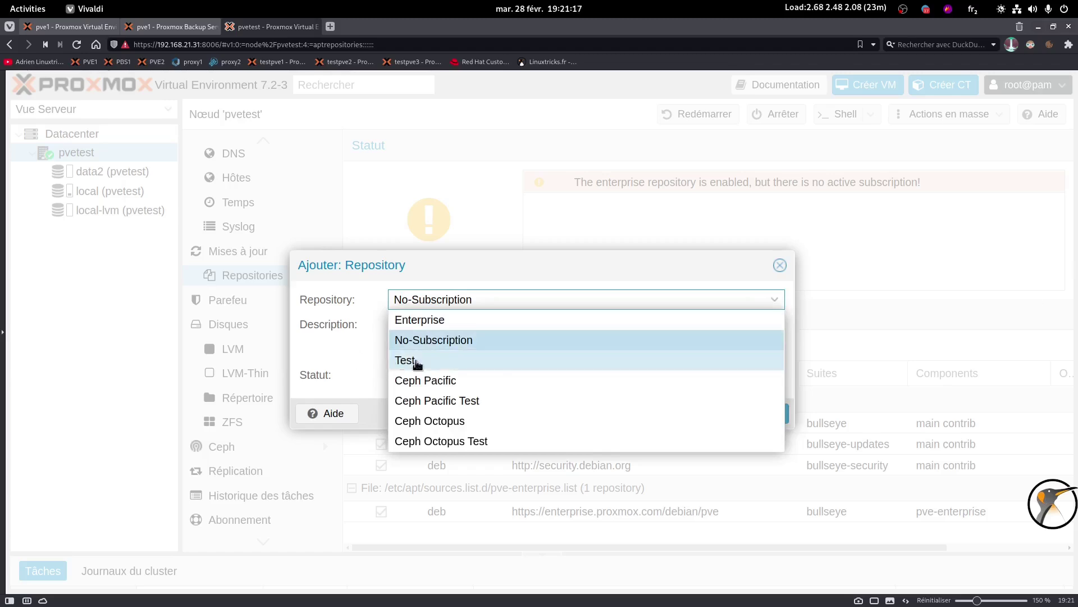
click(772, 302)
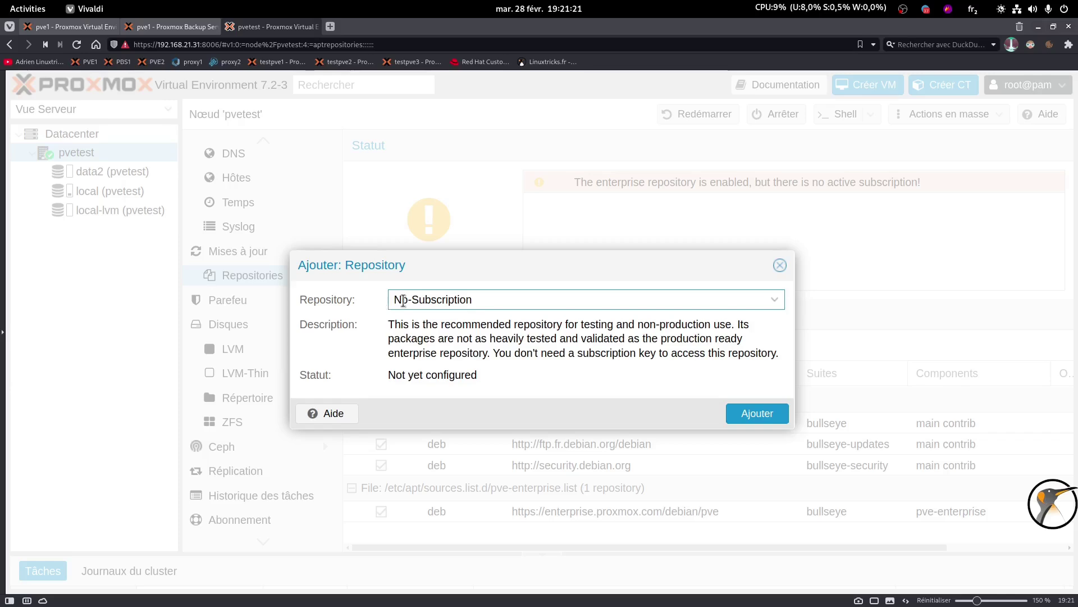
click(763, 414)
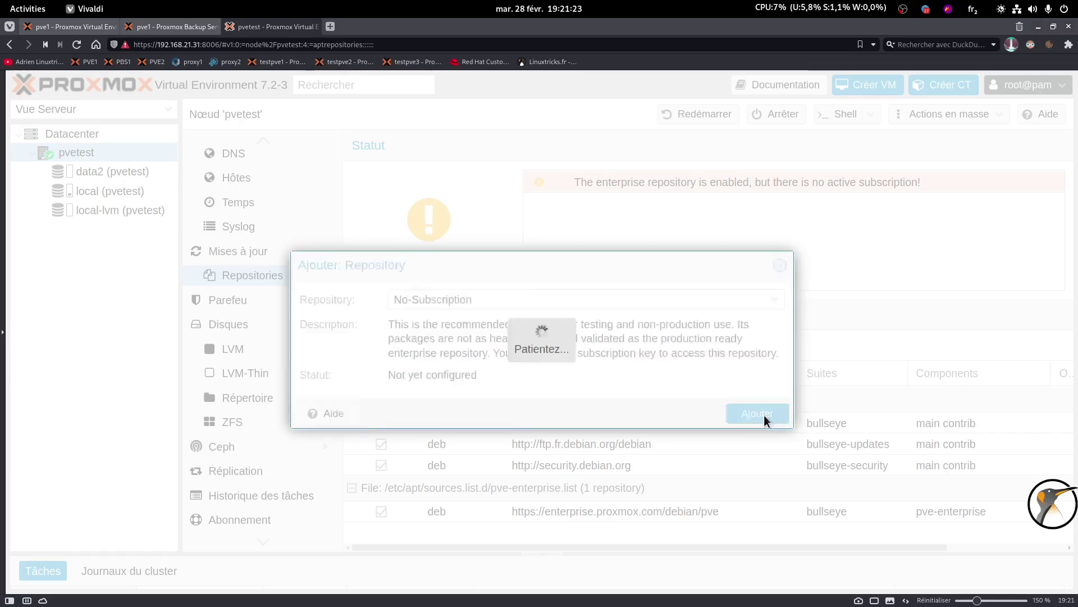
Step: Examine the pve-no-subscription entry and the repository status messages on Proxmox VE updates and both Proxmox repositories
click(581, 486)
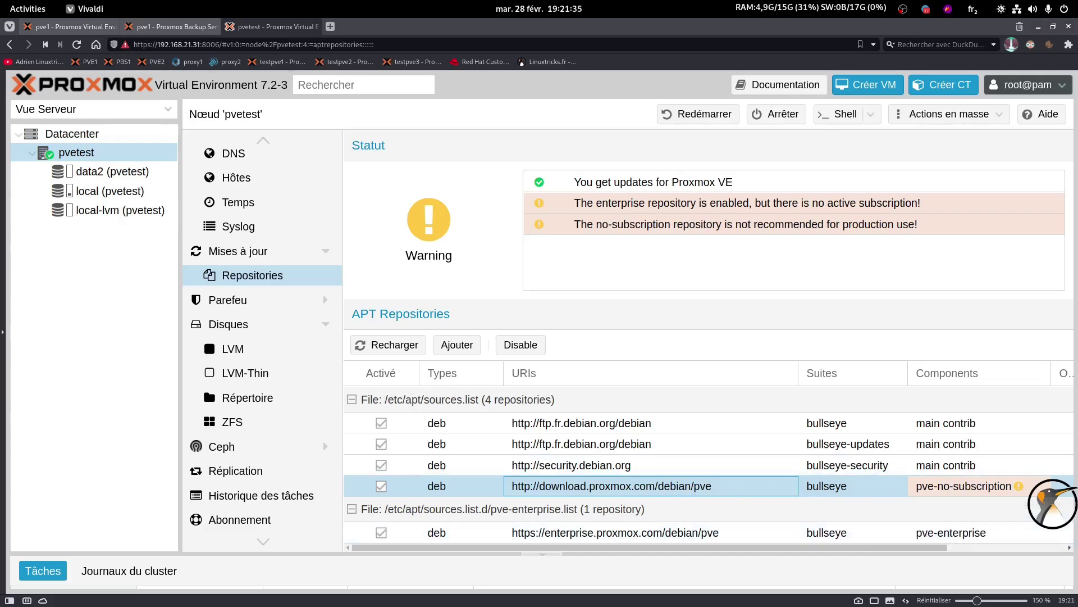
click(601, 182)
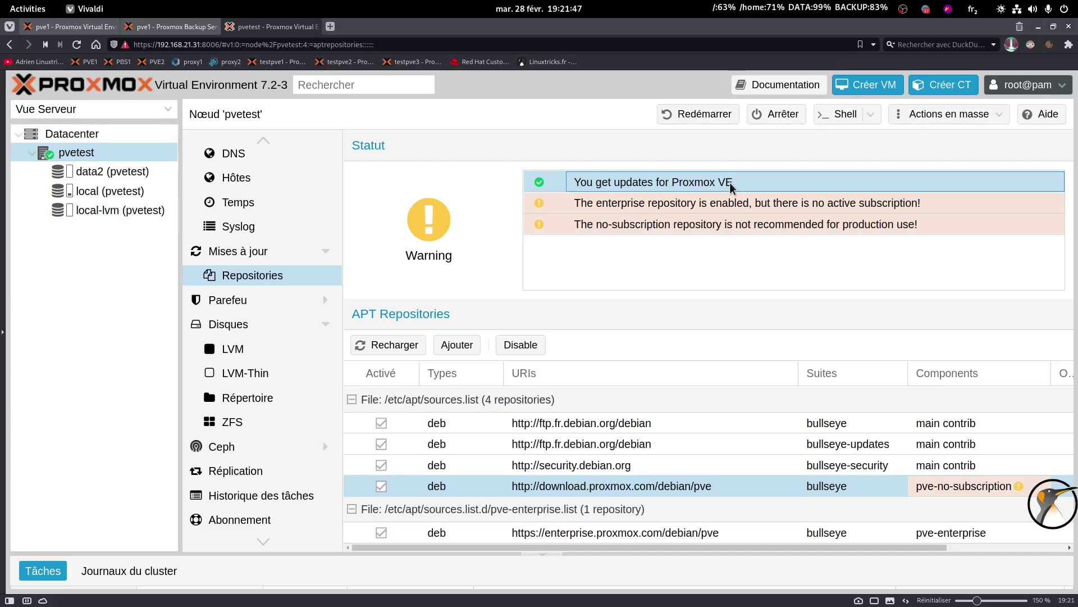
click(659, 224)
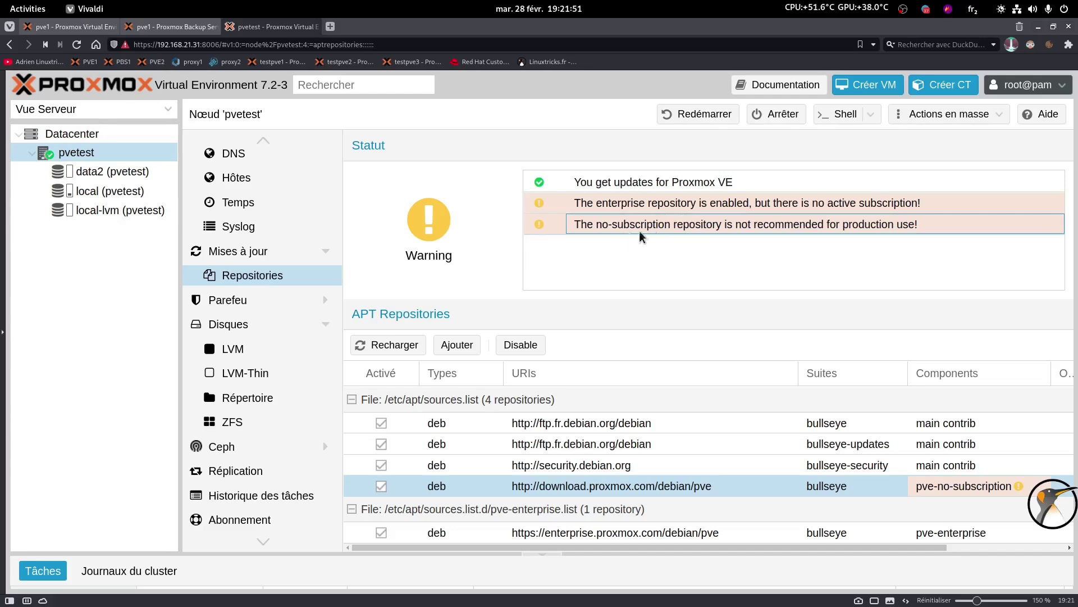
click(668, 202)
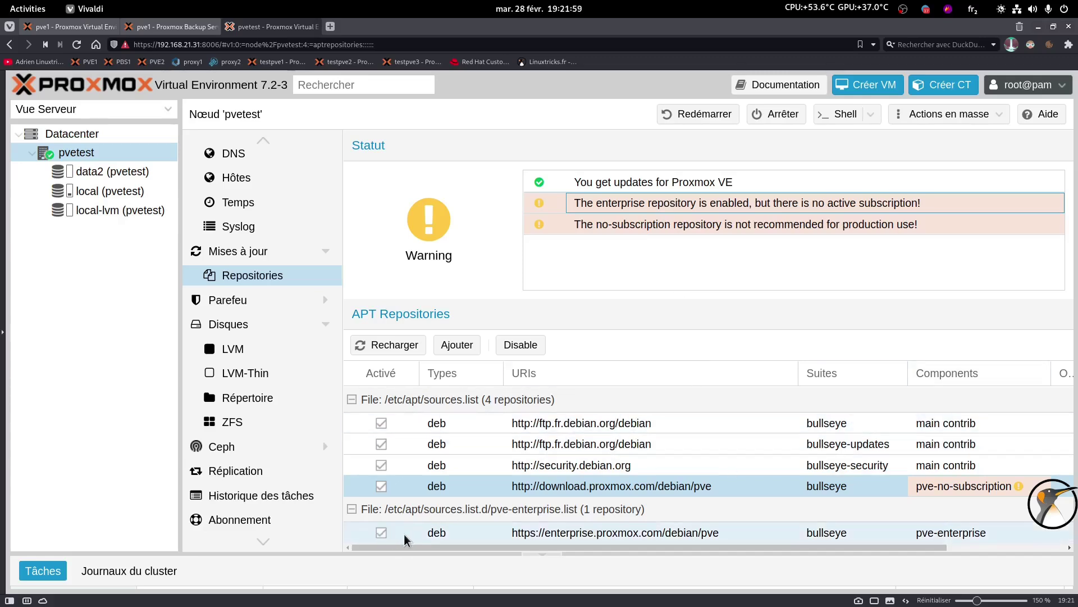
Step: Disable the pve-enterprise repository and enlarge the task log area again
click(439, 535)
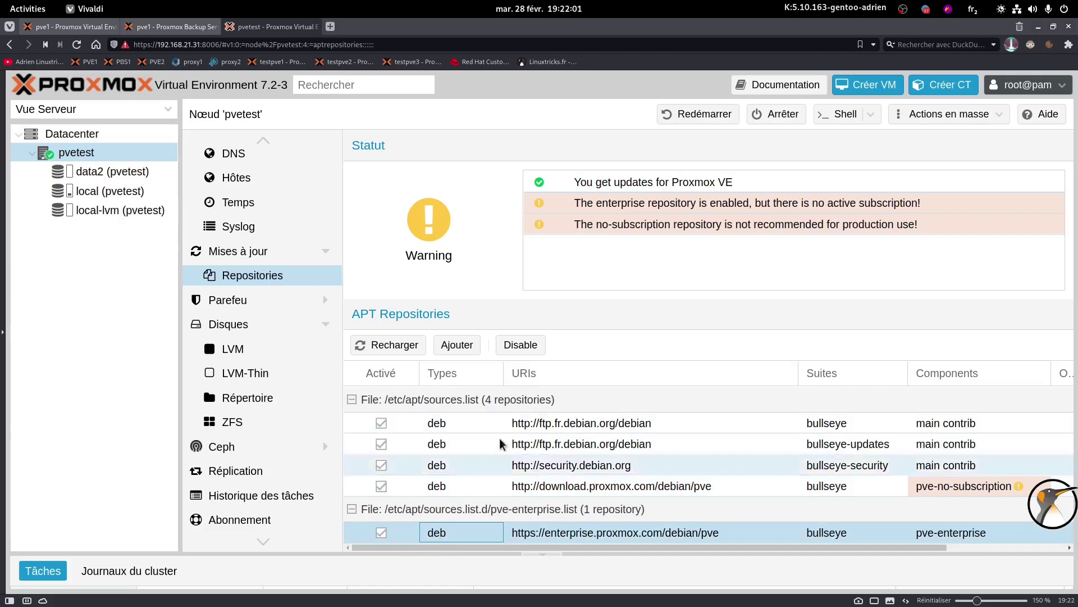
click(515, 345)
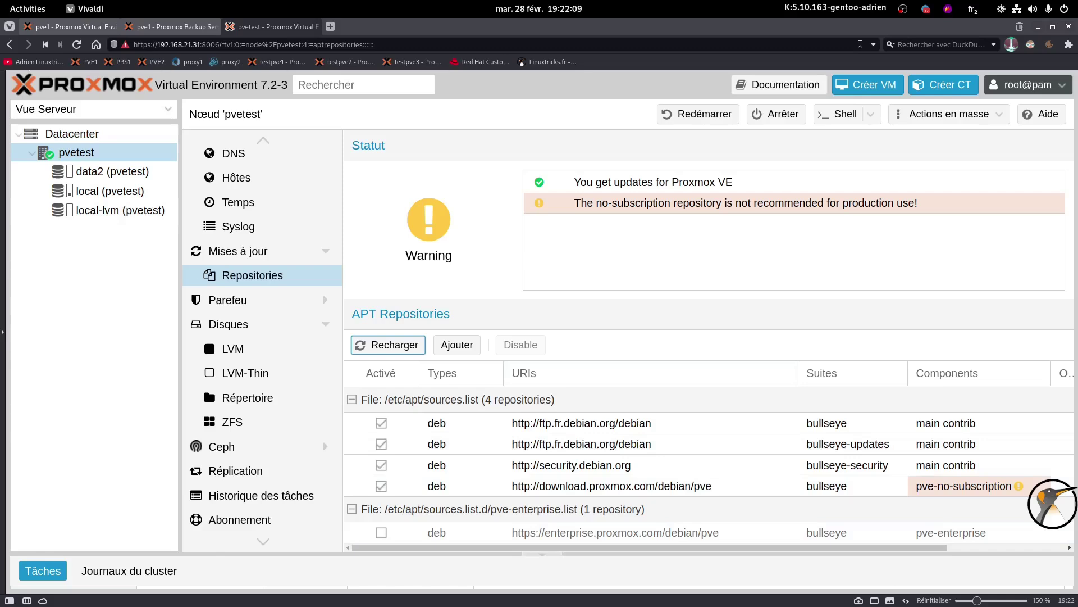
drag(409, 553, 419, 460)
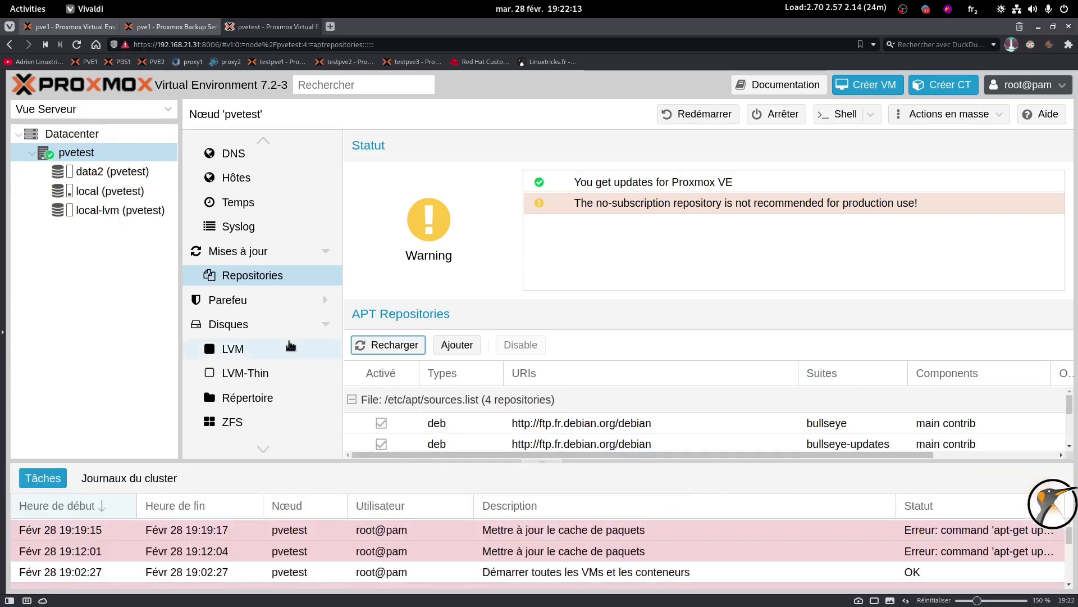
Step: Refresh the pvetest node's list of available updates, dismissing the subscription notice, and check the pve-no-subscription line in the task output
click(233, 252)
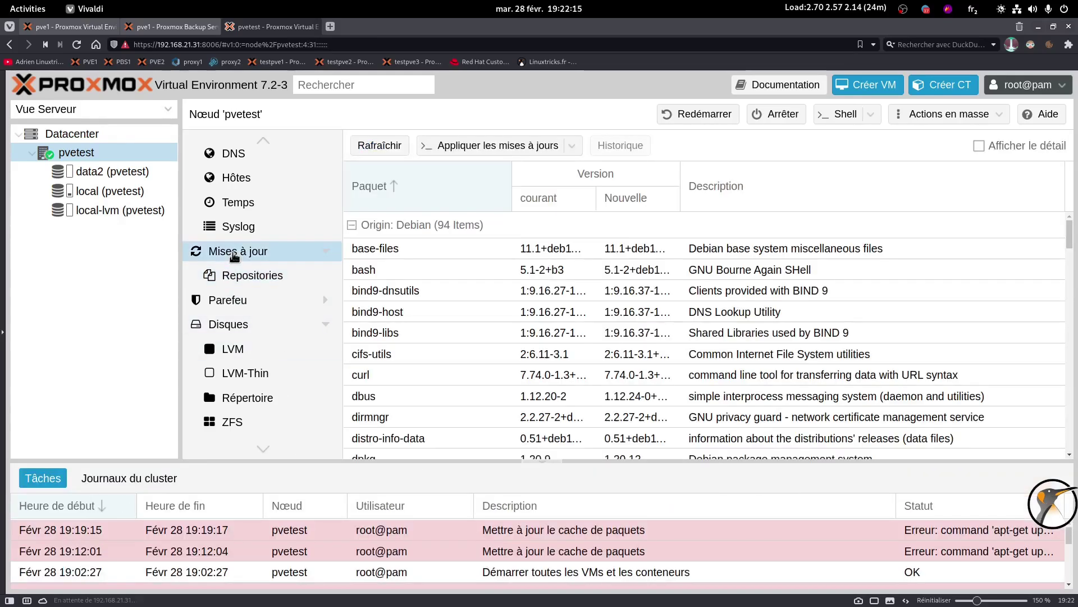
click(389, 147)
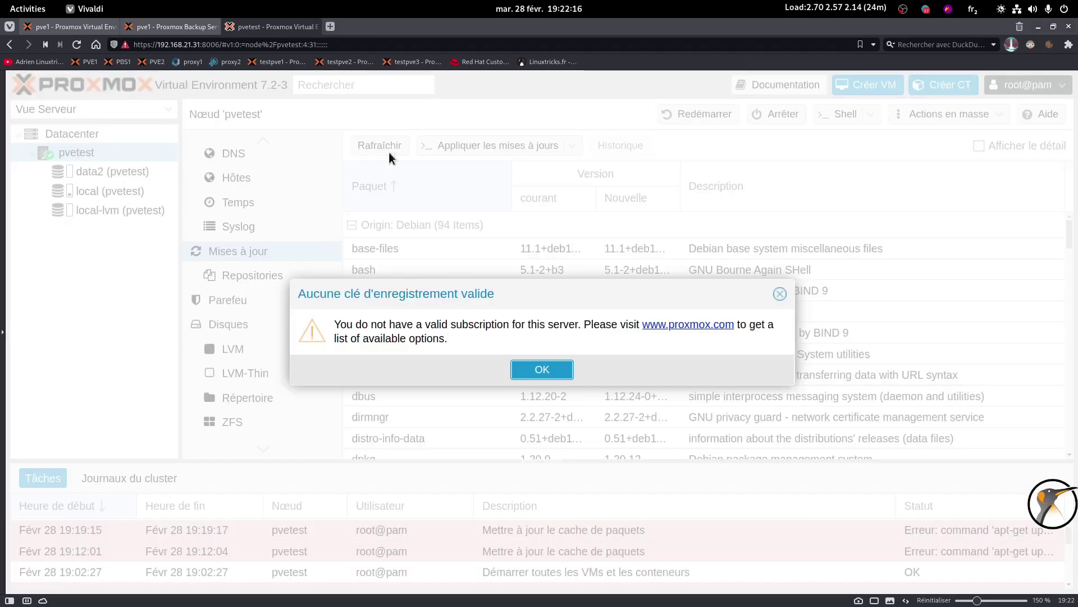
click(524, 371)
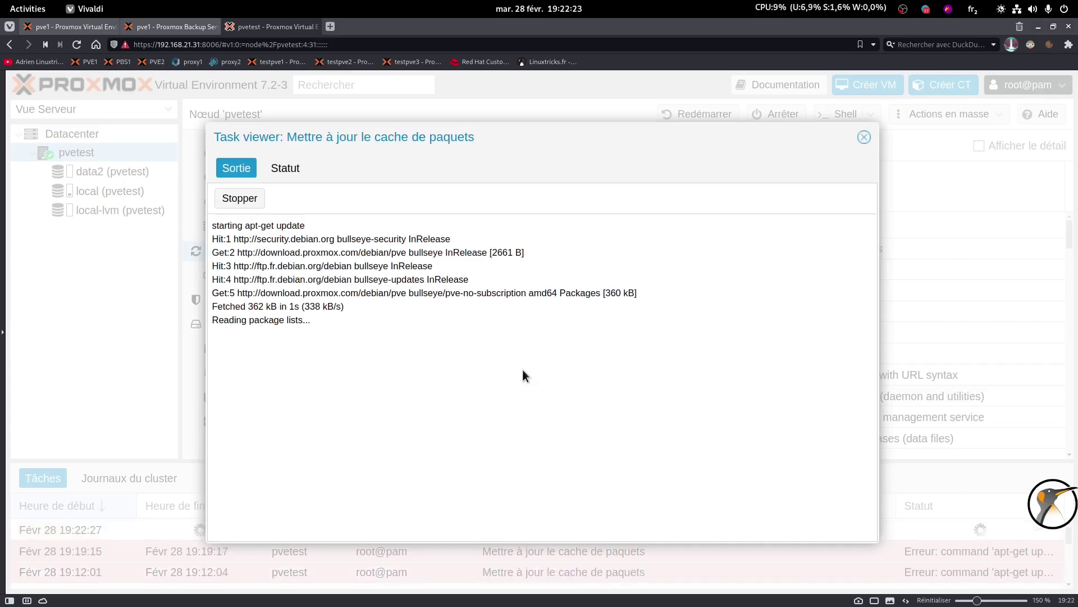
drag(213, 291, 636, 297)
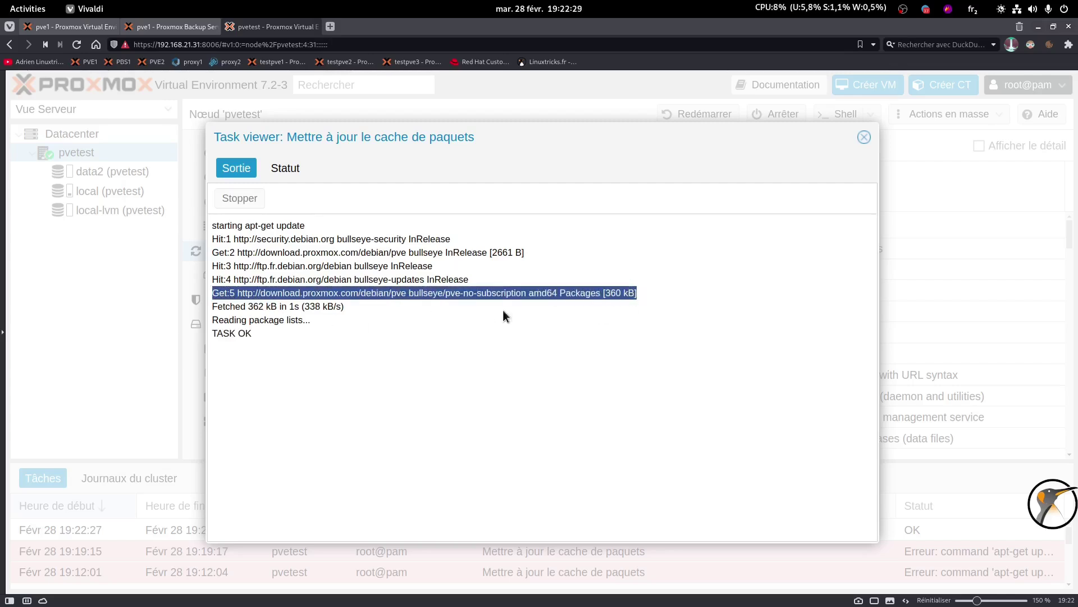
click(339, 292)
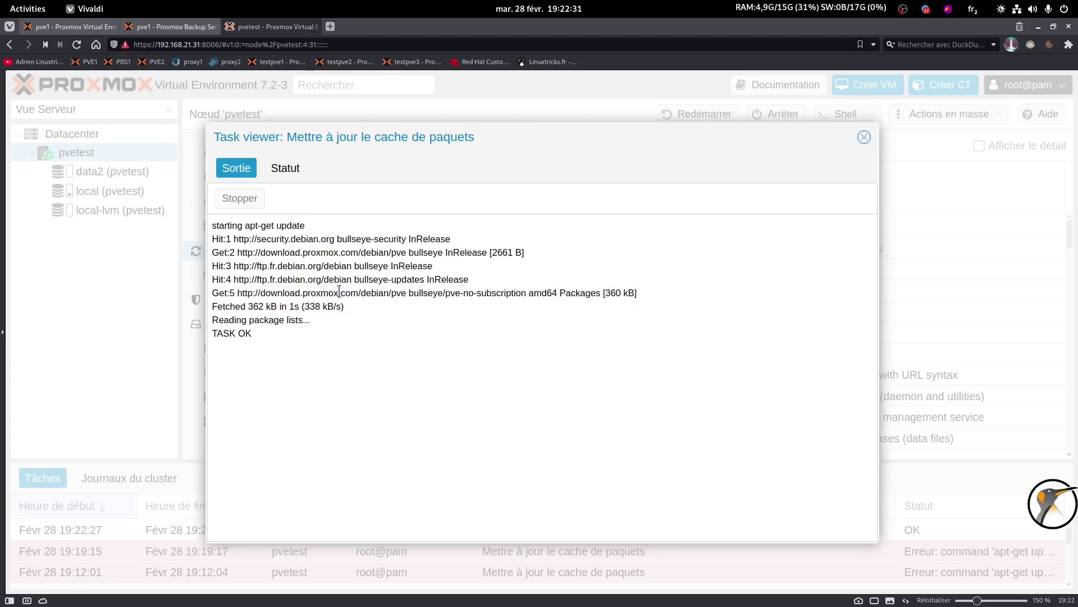
click(864, 138)
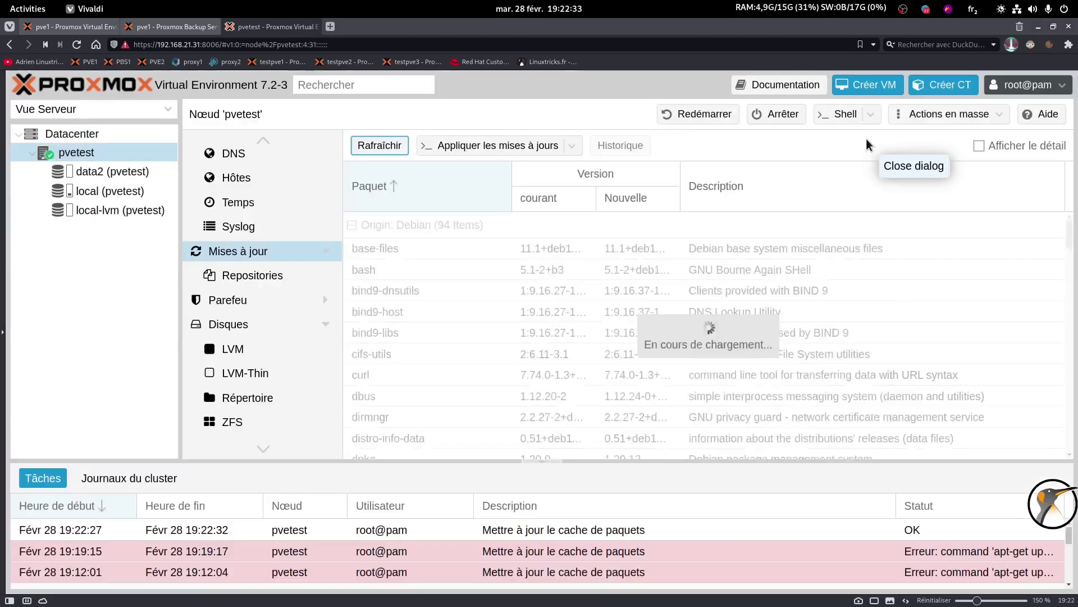
click(924, 531)
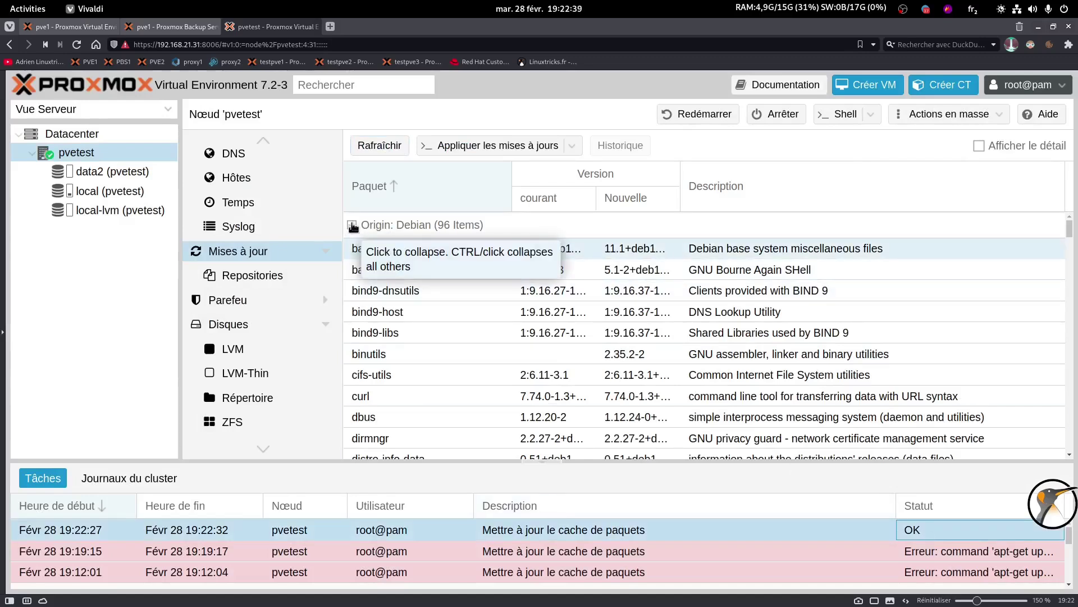
Step: Collapse the Debian package group and examine the current and new versions of the Proxmox packages
click(353, 226)
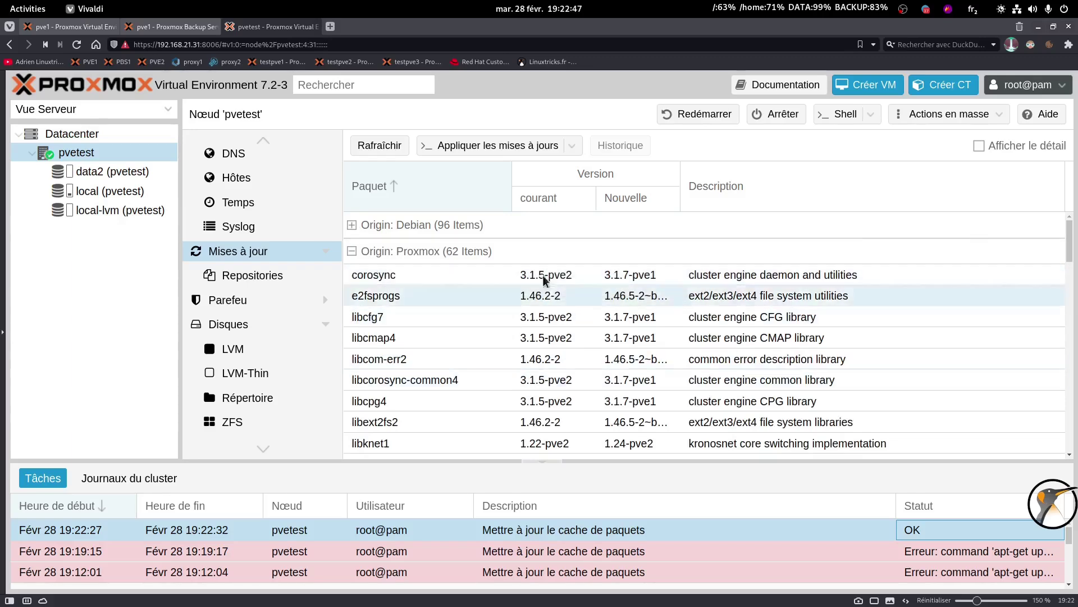
scroll(404, 379, down, 1)
scroll(405, 379, down, 2)
scroll(398, 299, up, 3)
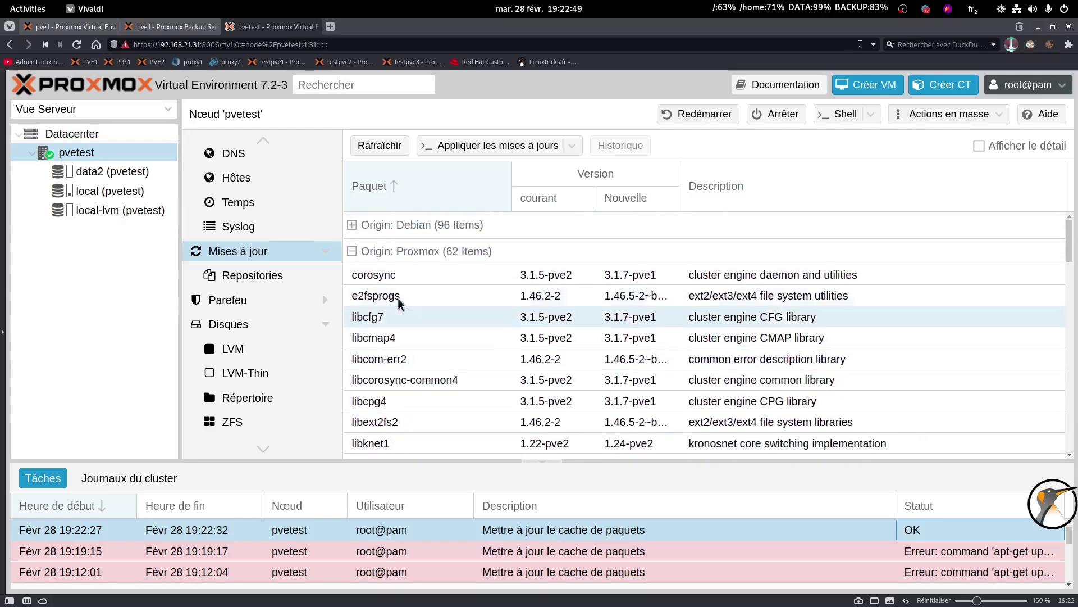
click(399, 276)
scroll(477, 317, down, 7)
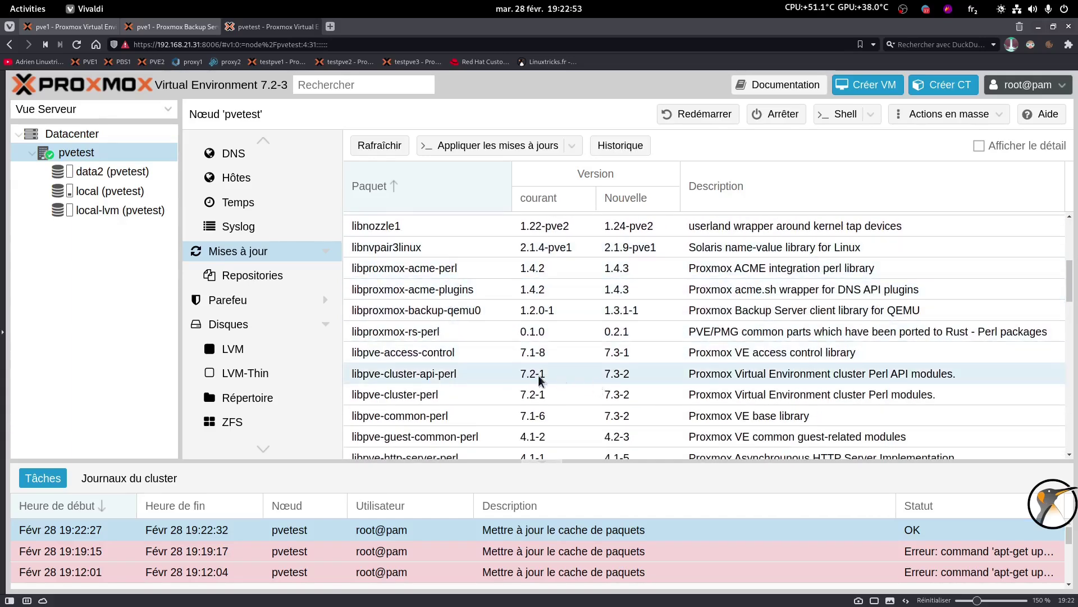
click(526, 378)
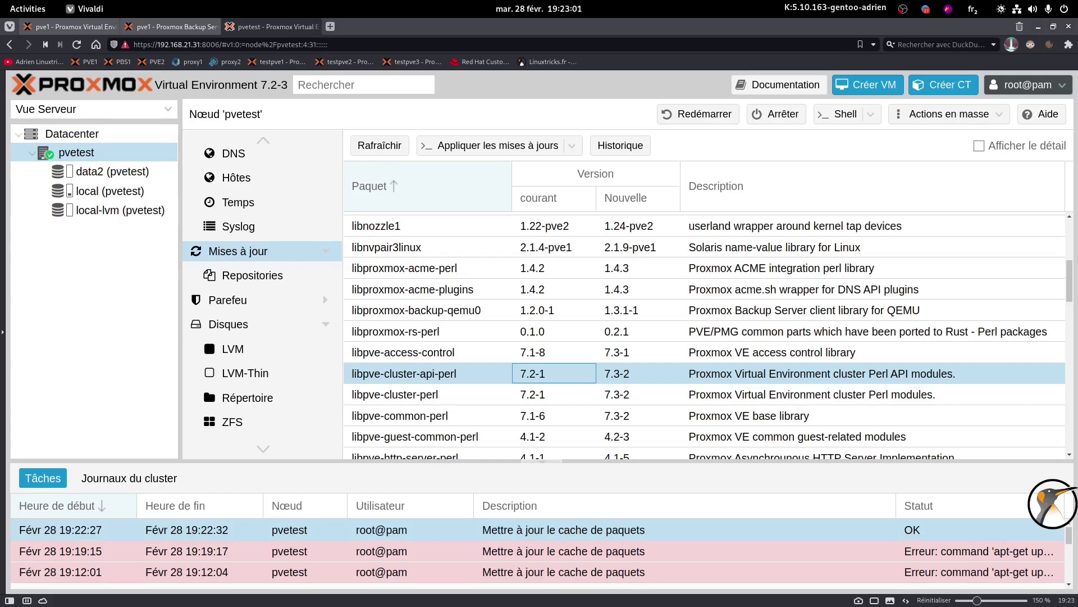
Step: Apply the node's pending updates, accepting the package installation, and close the upgrade console after reading its closing notice about the kernel
click(508, 152)
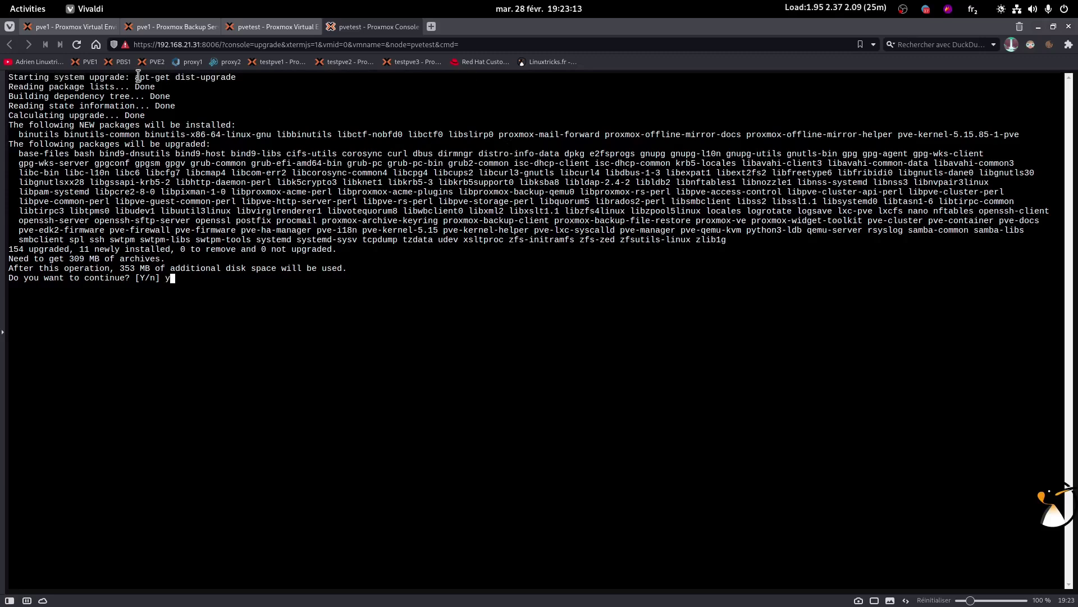
key(Return)
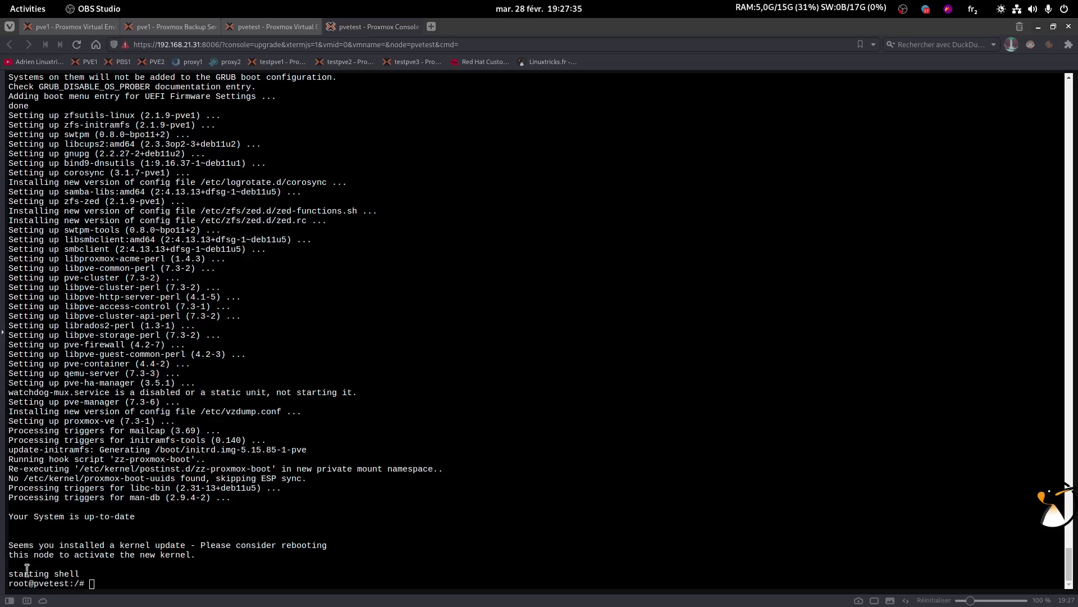
drag(203, 555, 6, 545)
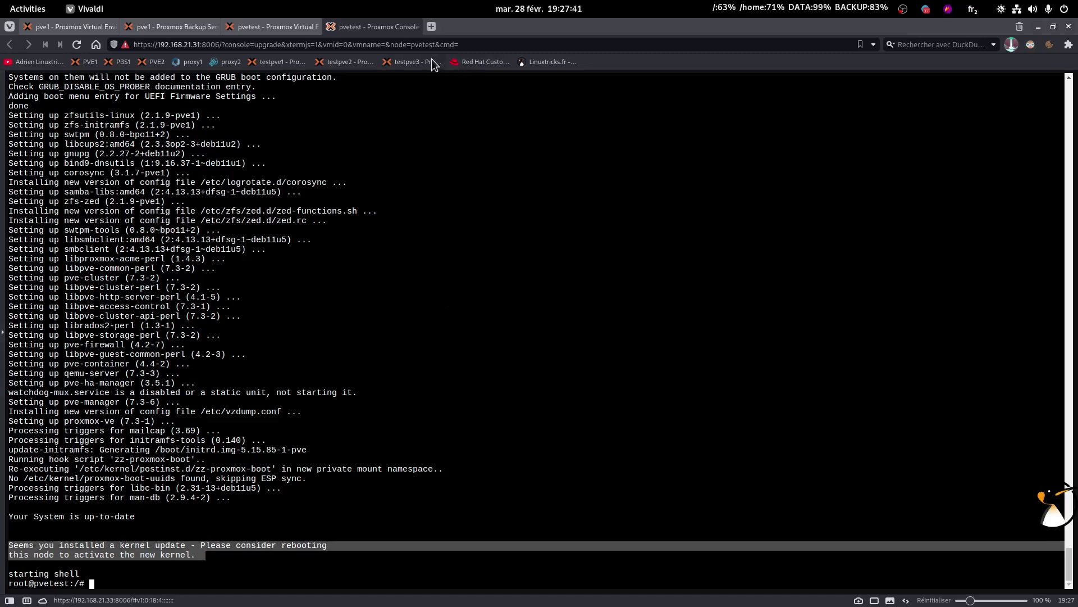
click(414, 27)
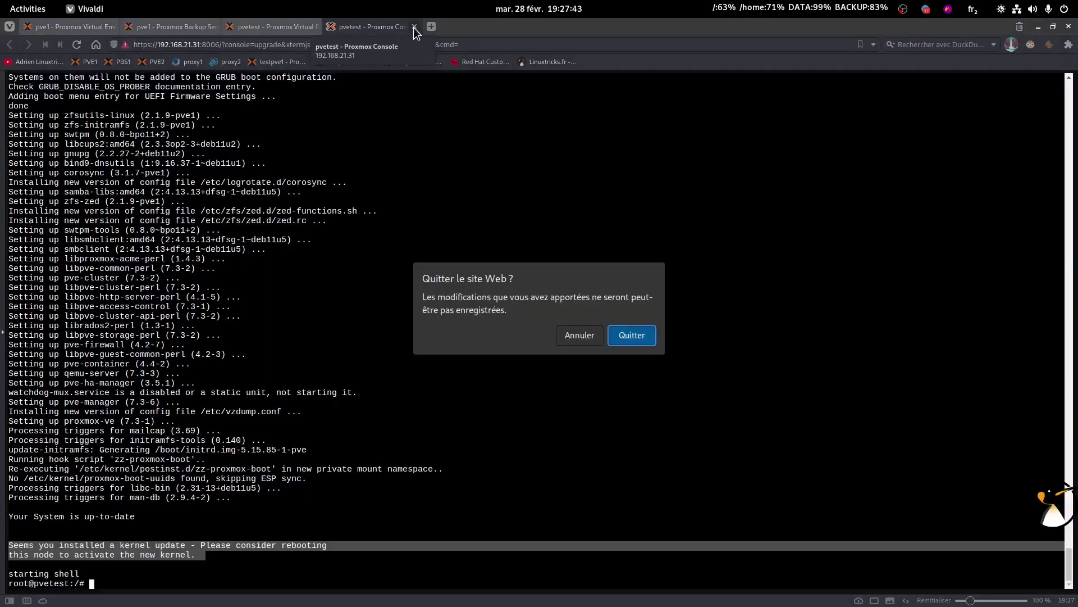
click(619, 333)
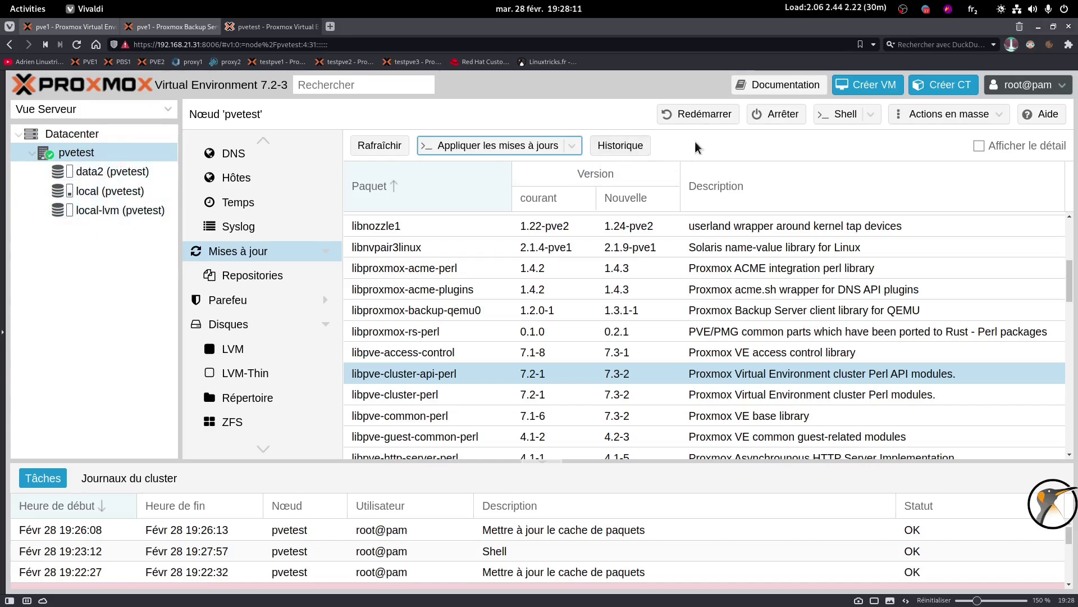
Step: Reboot the pvetest node and select the task that stops all VMs and containers in the task log
click(705, 119)
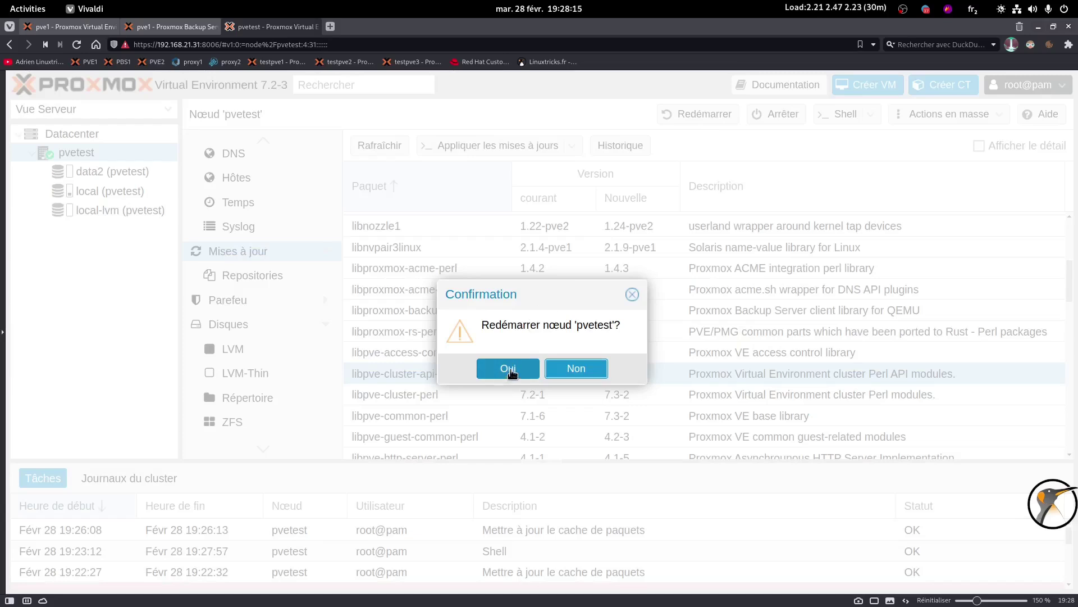
click(508, 370)
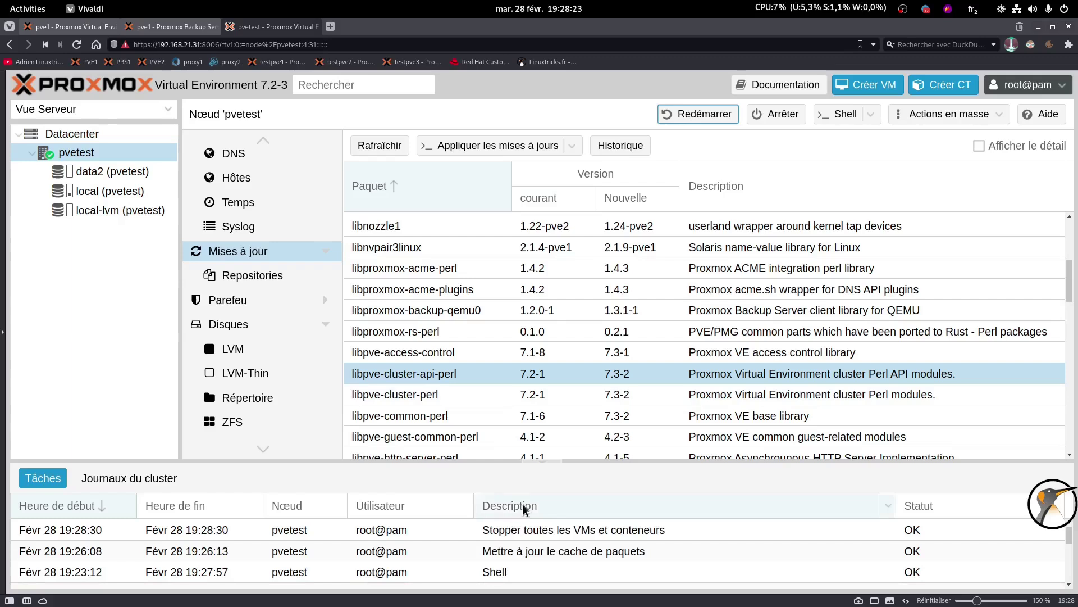
click(514, 529)
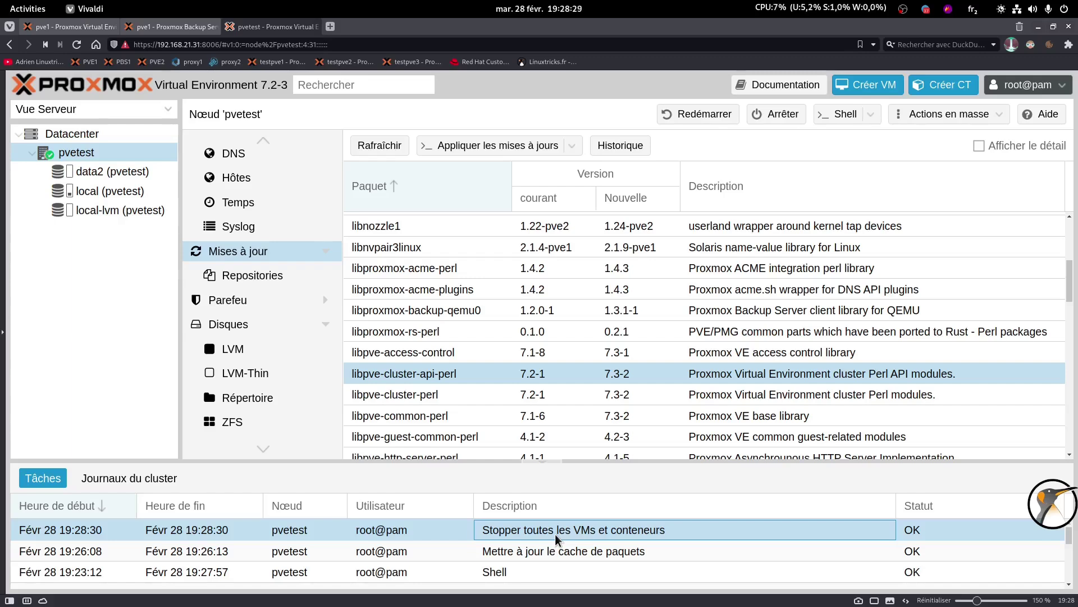
click(220, 44)
drag(220, 44, 362, 45)
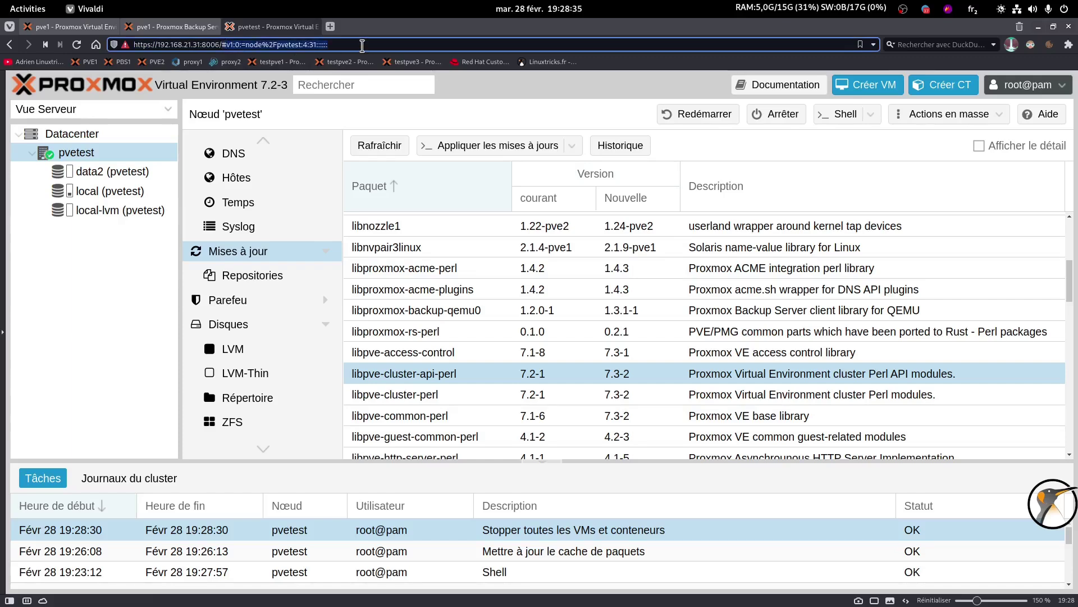
key(BackSpace)
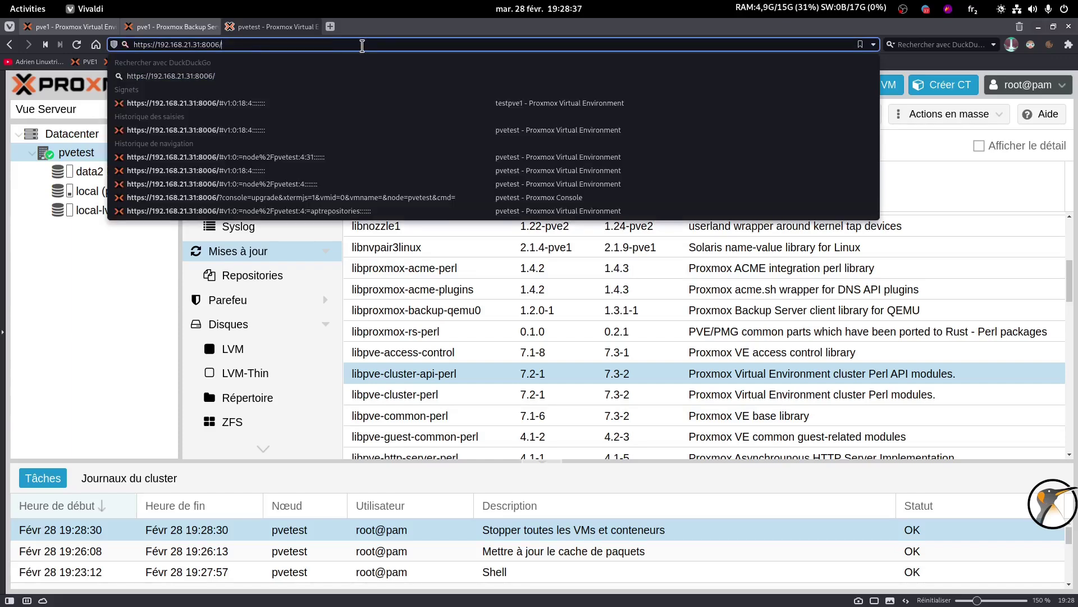
key(Return)
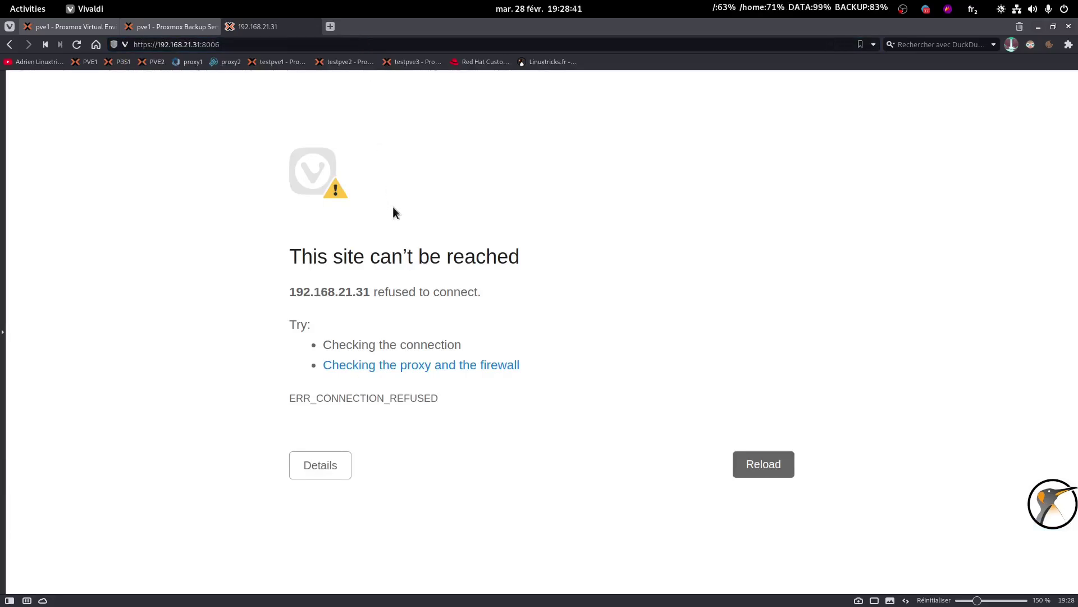
key(F5)
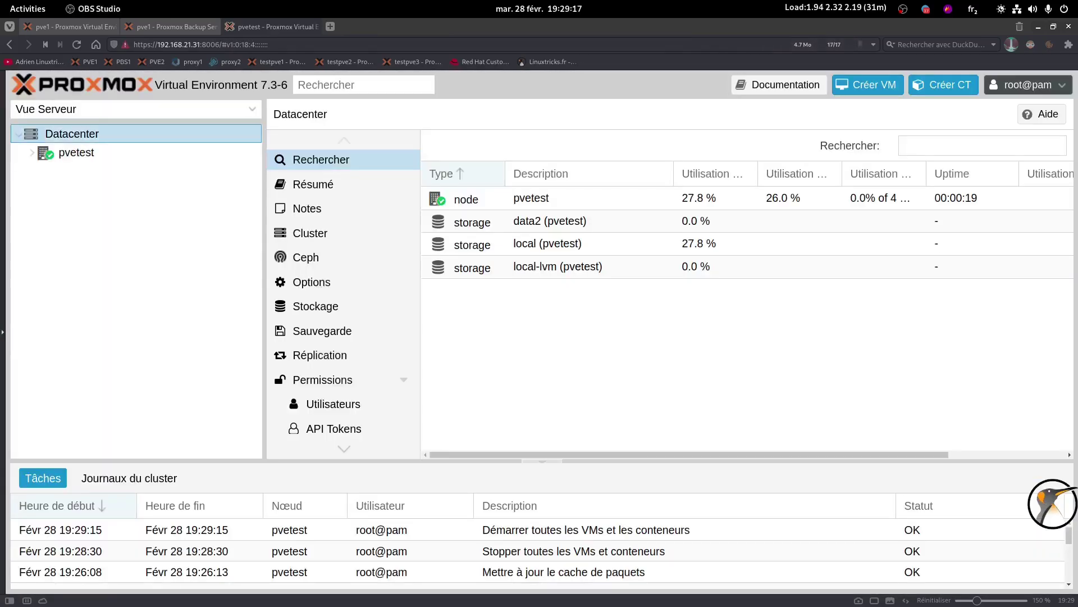
Step: Check the Proxmox VE version in the page header and the startup task for all VMs and containers
click(602, 116)
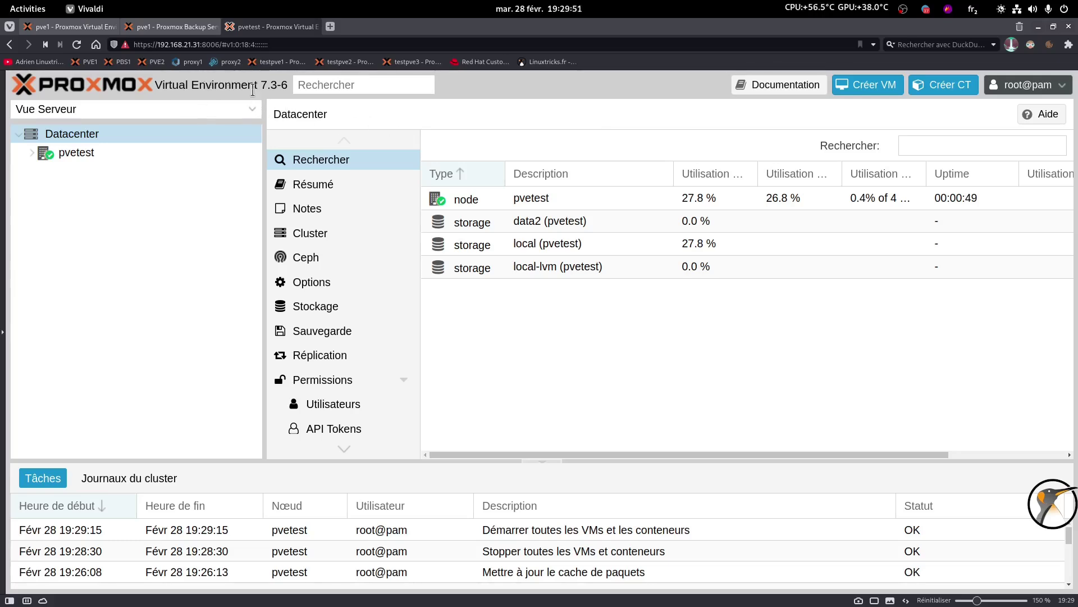
drag(257, 84, 286, 82)
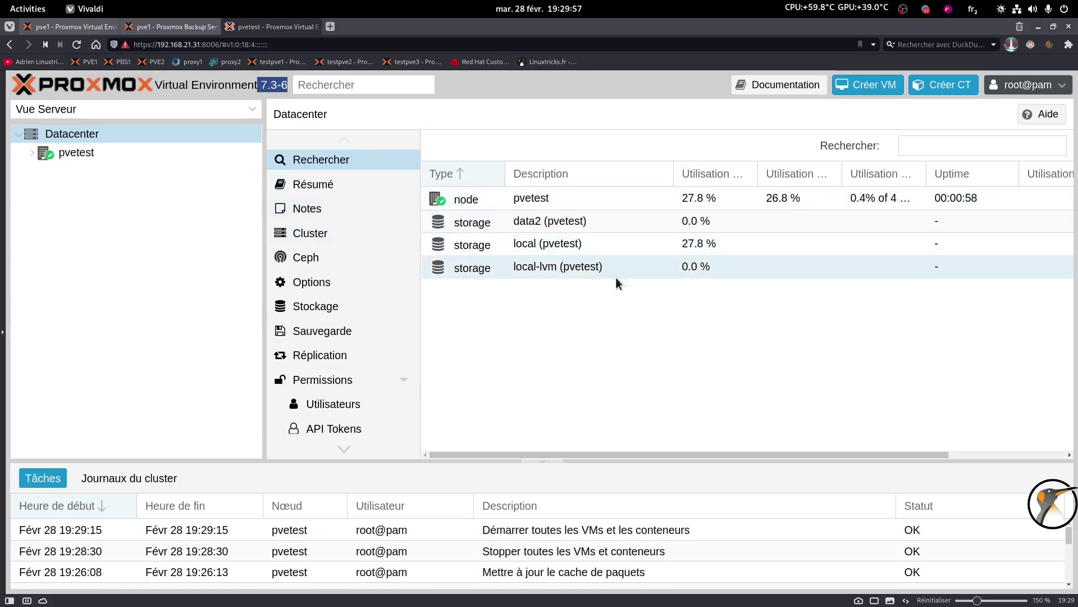
click(507, 534)
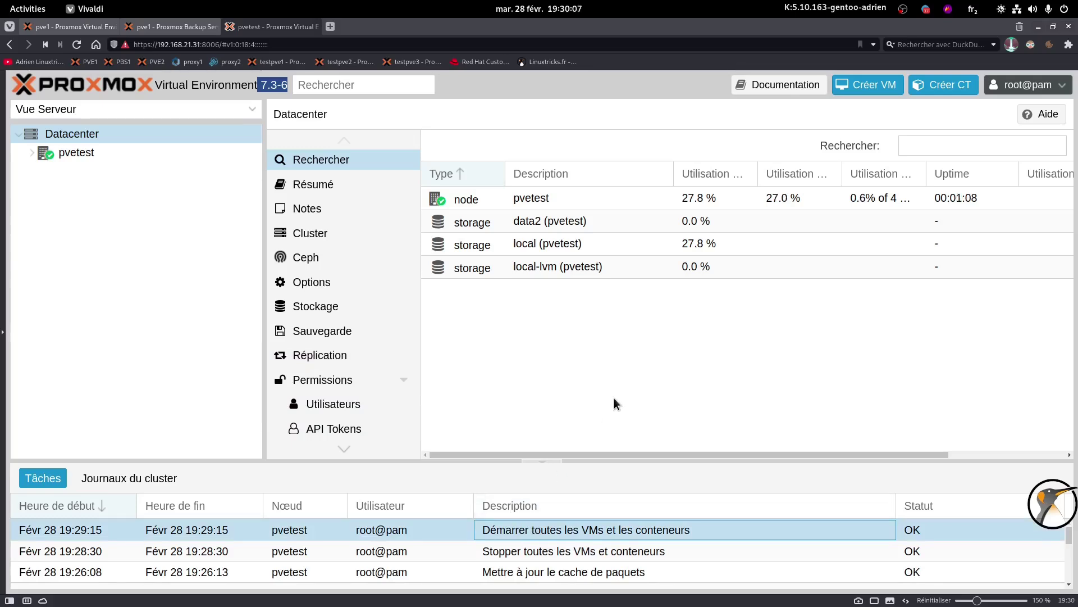
click(703, 398)
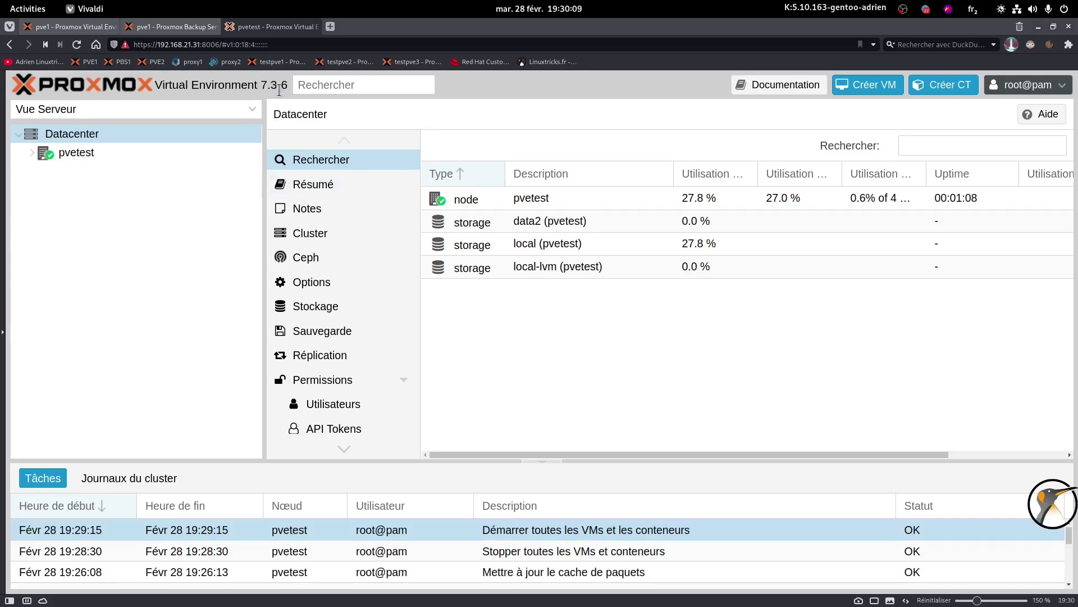